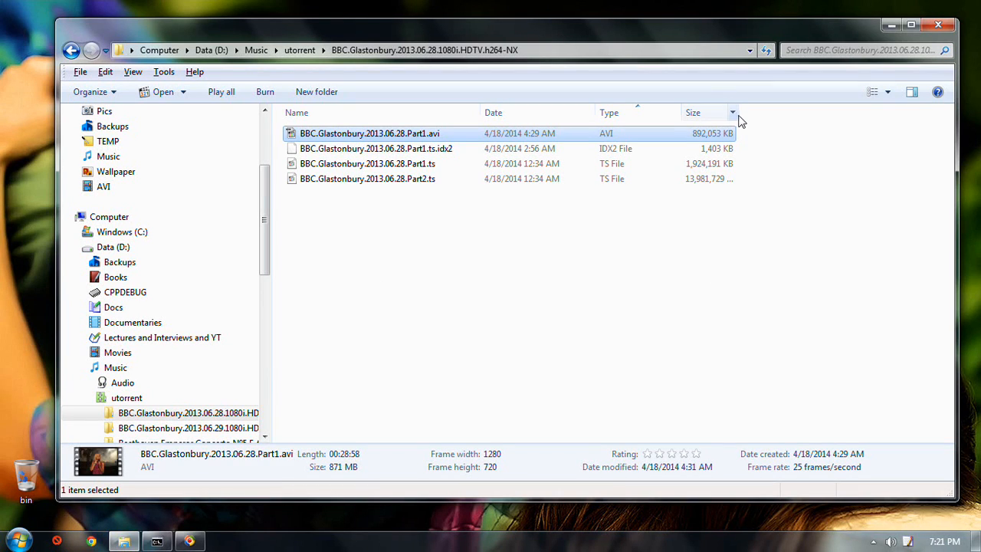
Widen the Size column of the Glastonbury folder's file list to fit the full sizes, and bring the folder window to the front.
left_click_drag(737, 115, 762, 117)
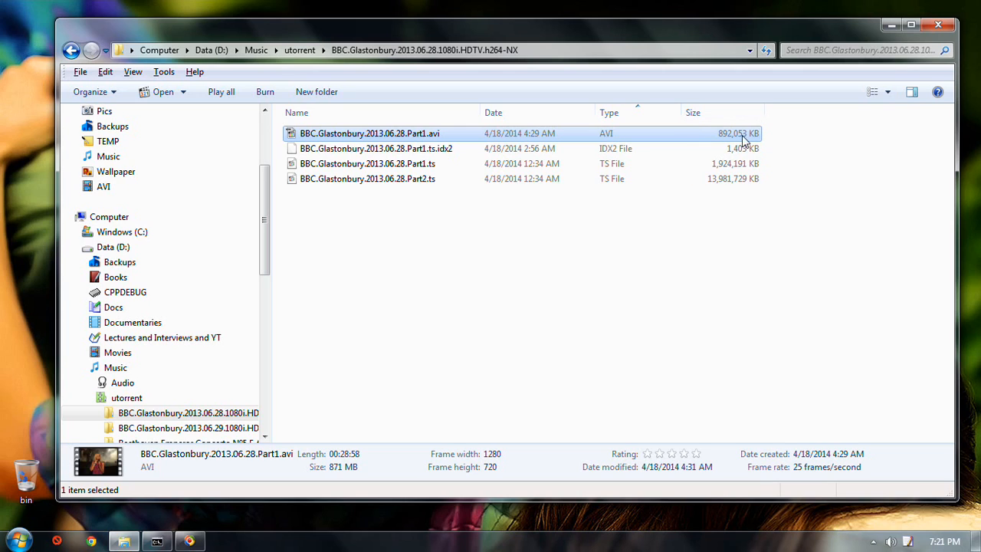
left_click(180, 414)
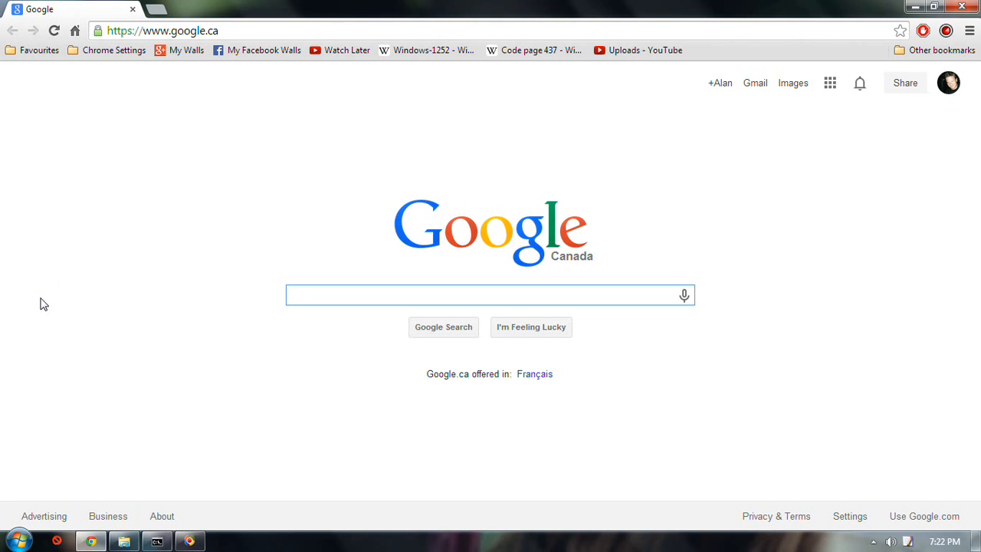
left_click(123, 541)
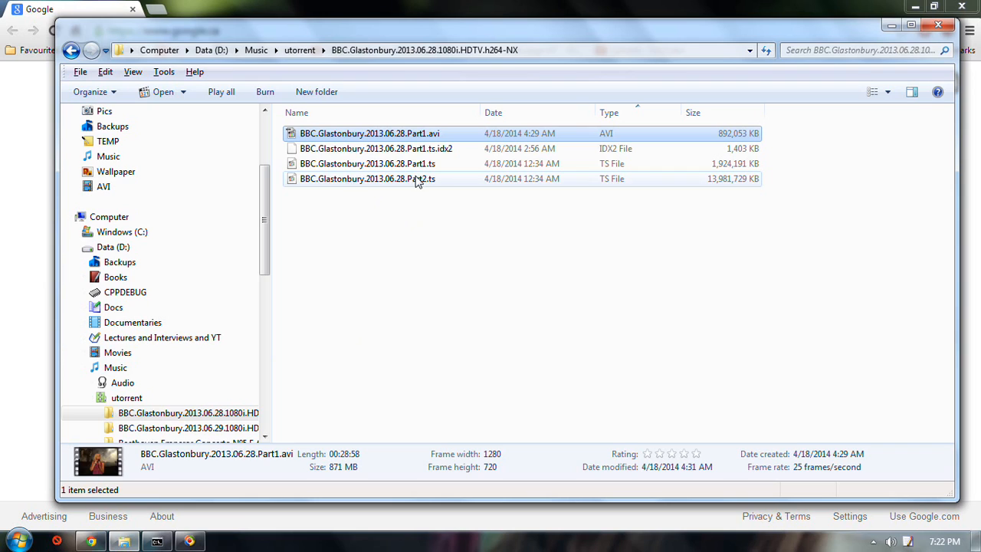
Examine the length, frame size, data rate and total bitrate of BBC.Glastonbury.2013.06.28.Part2.ts in the file details.
left_click(426, 181)
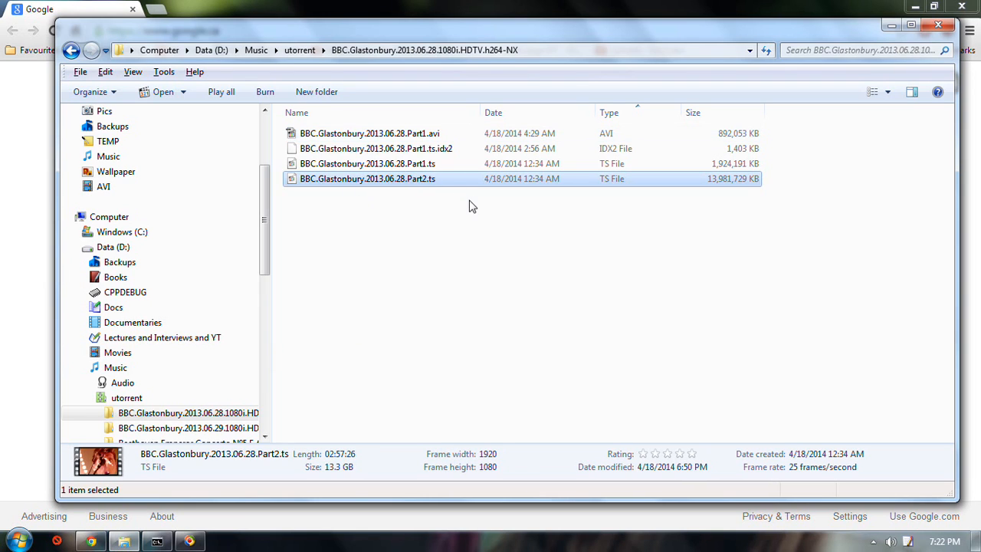
left_click(440, 166)
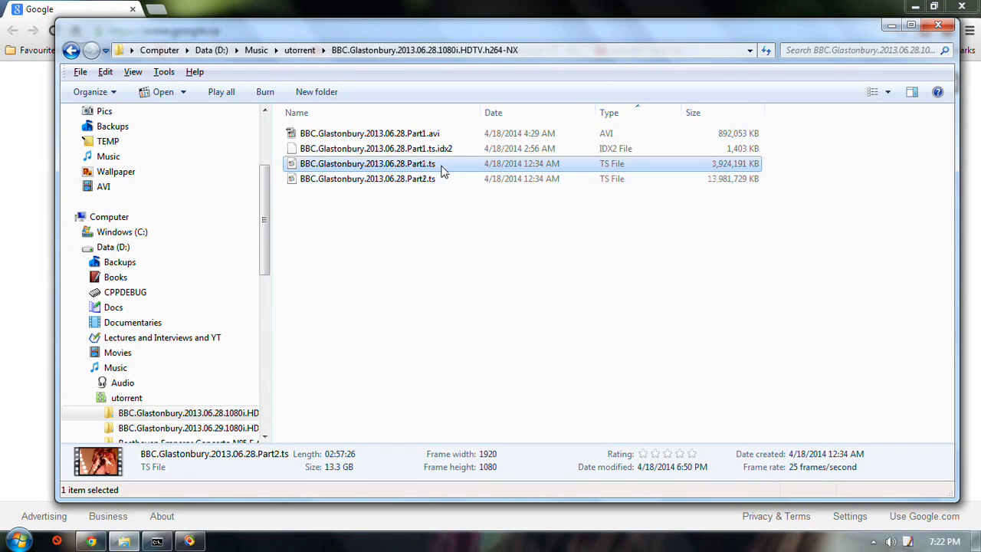
left_click(427, 184)
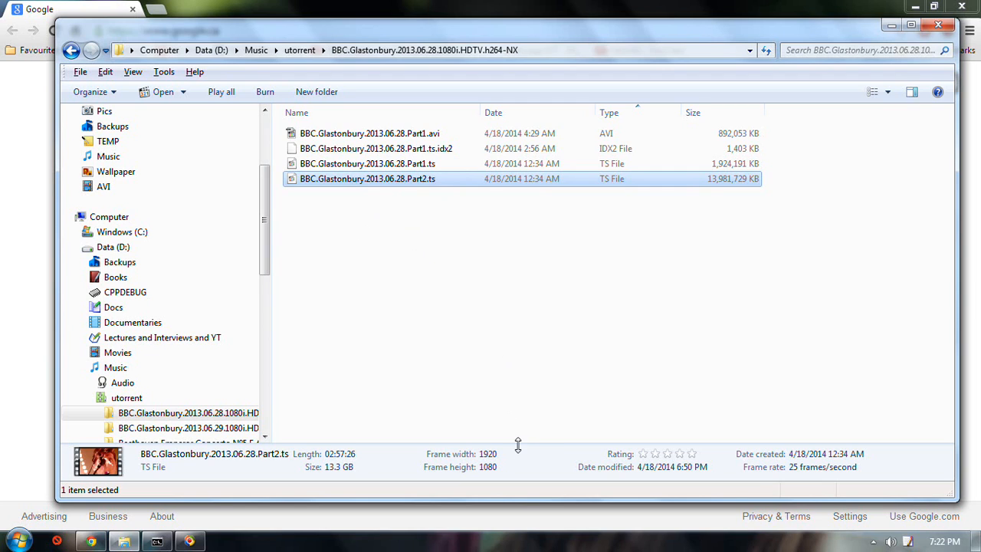
left_click_drag(518, 443, 528, 412)
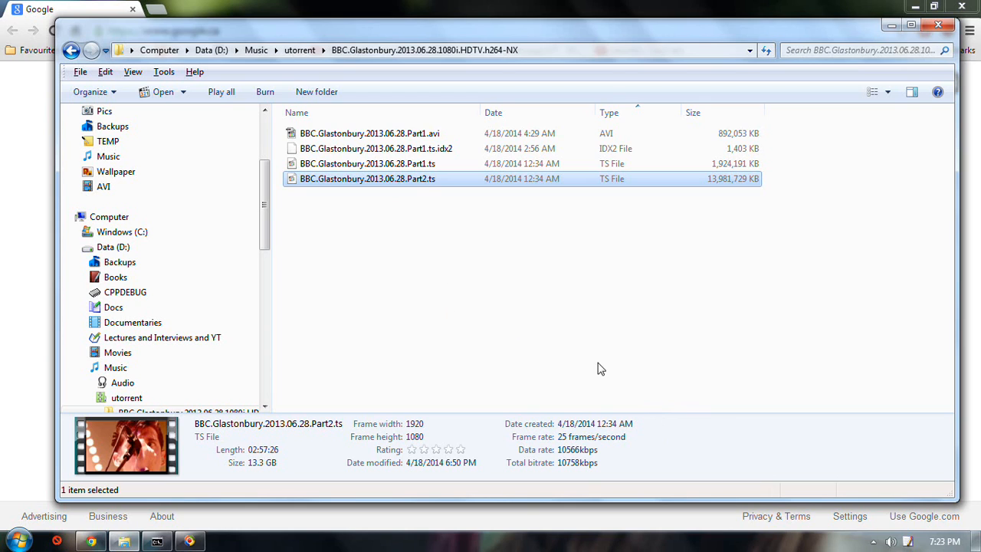
left_click_drag(669, 414, 669, 445)
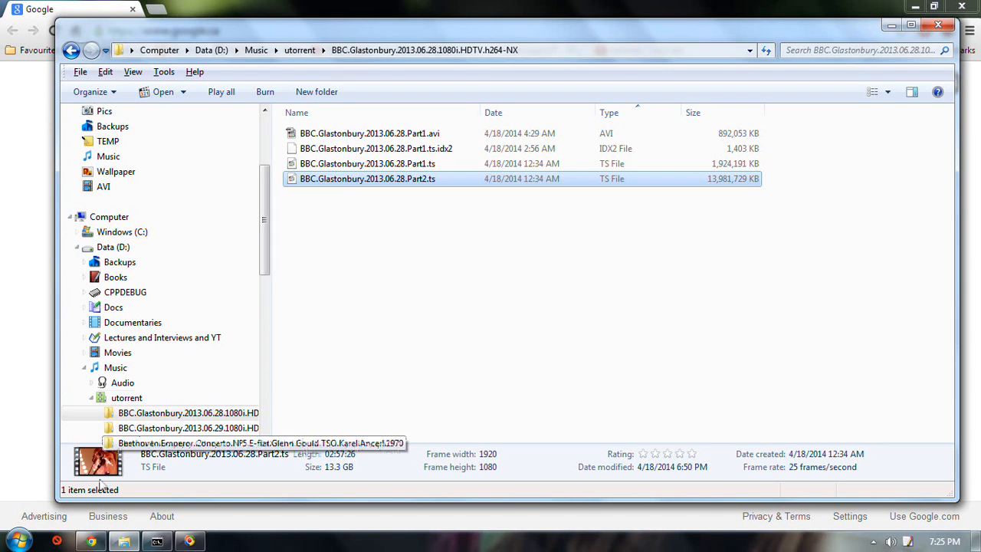
left_click(17, 541)
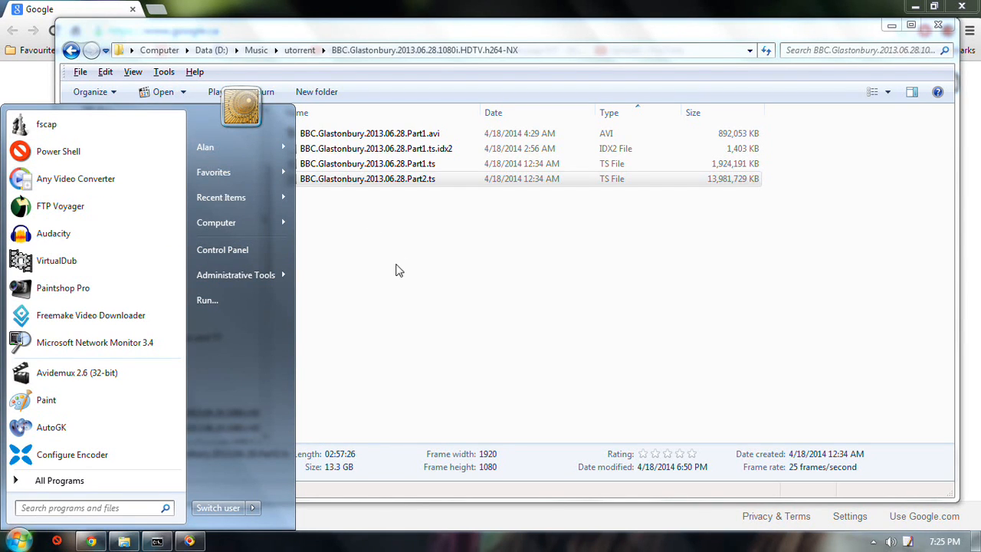
left_click(378, 268)
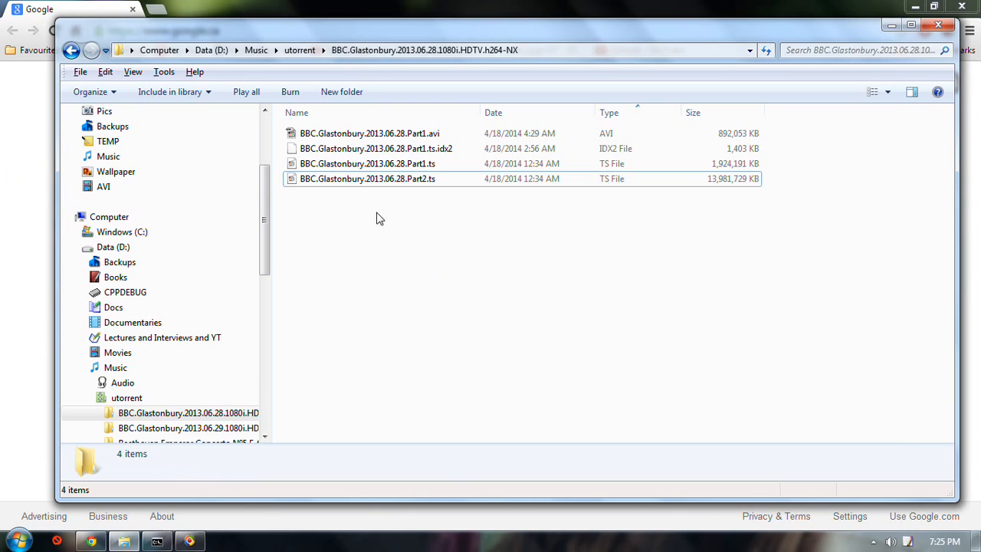
Compare the file details of BBC.Glastonbury.2013.06.28.Part1.ts and Part1.avi, including the AVI's data rate and total bitrate.
left_click(427, 165)
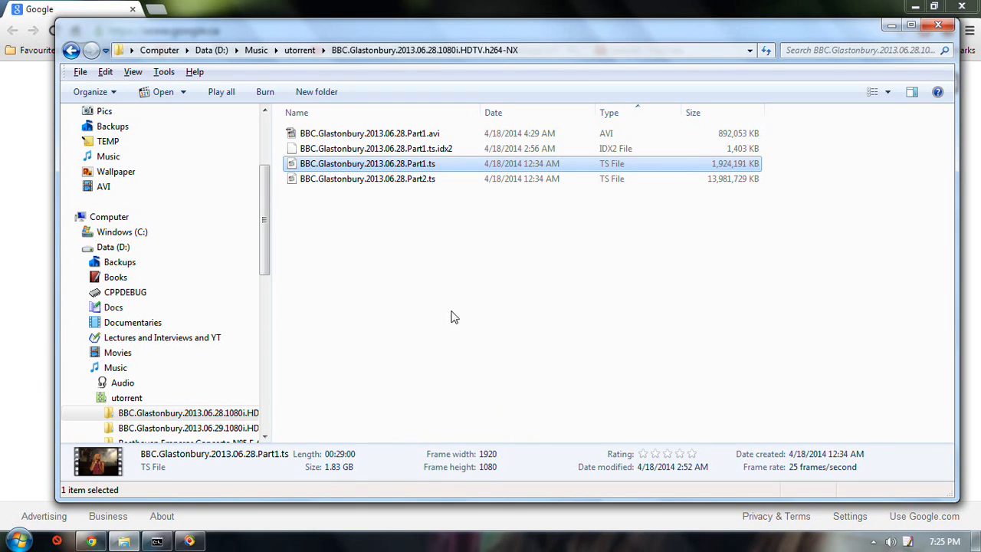
left_click(442, 136)
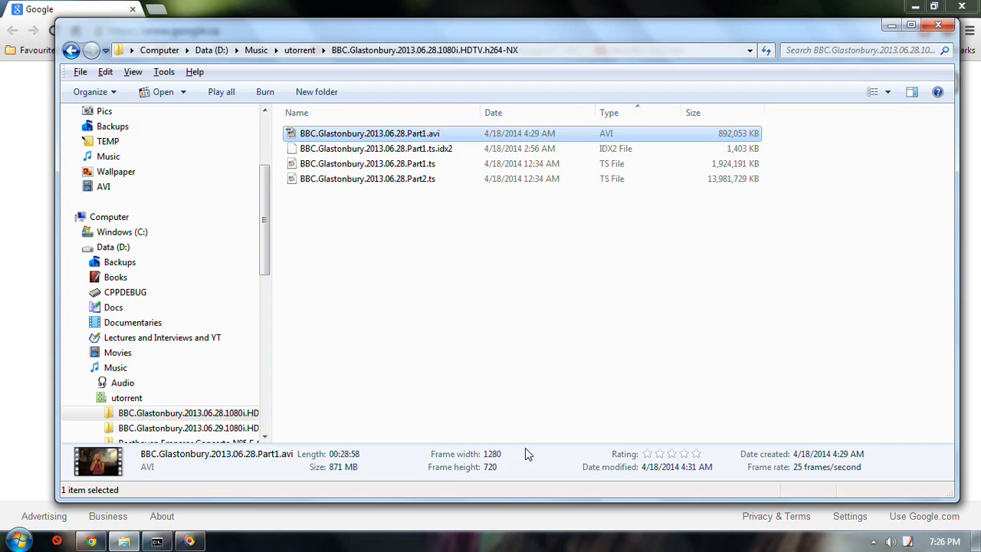
left_click_drag(535, 445, 540, 417)
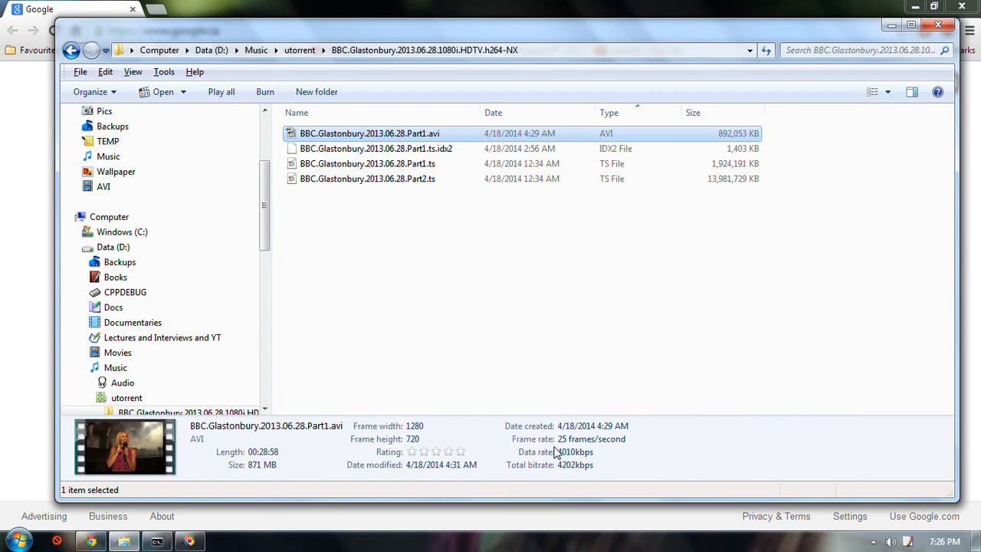
left_click_drag(551, 416, 483, 485)
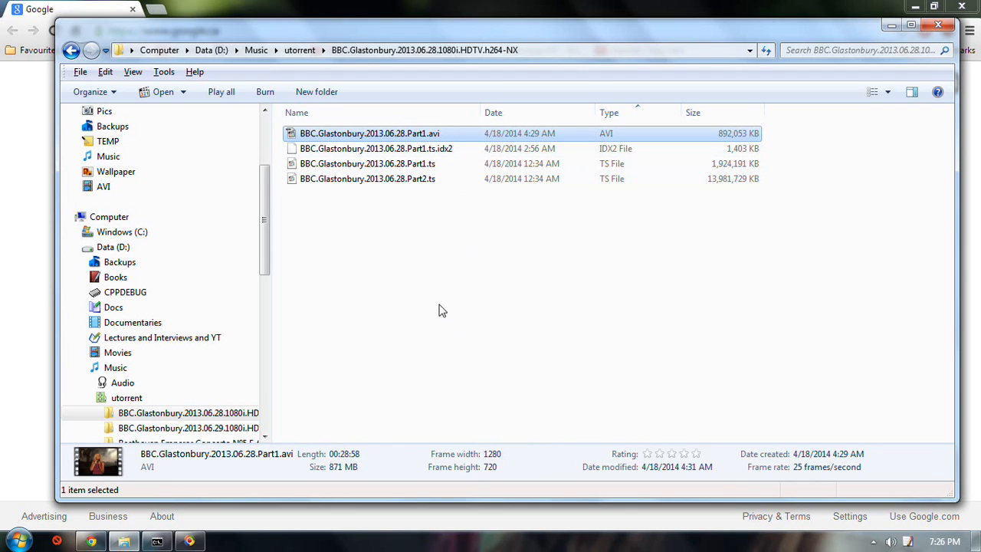
Review the general, video and audio properties of BBC.Glastonbury.2013.06.28.Part1.avi in MediaInfo, and close the report.
right_click(426, 135)
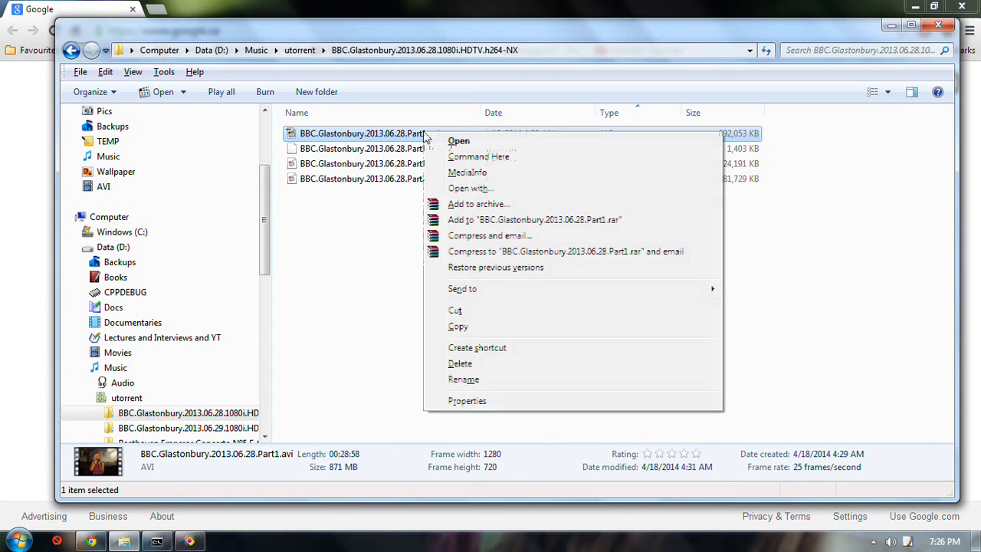
left_click(470, 173)
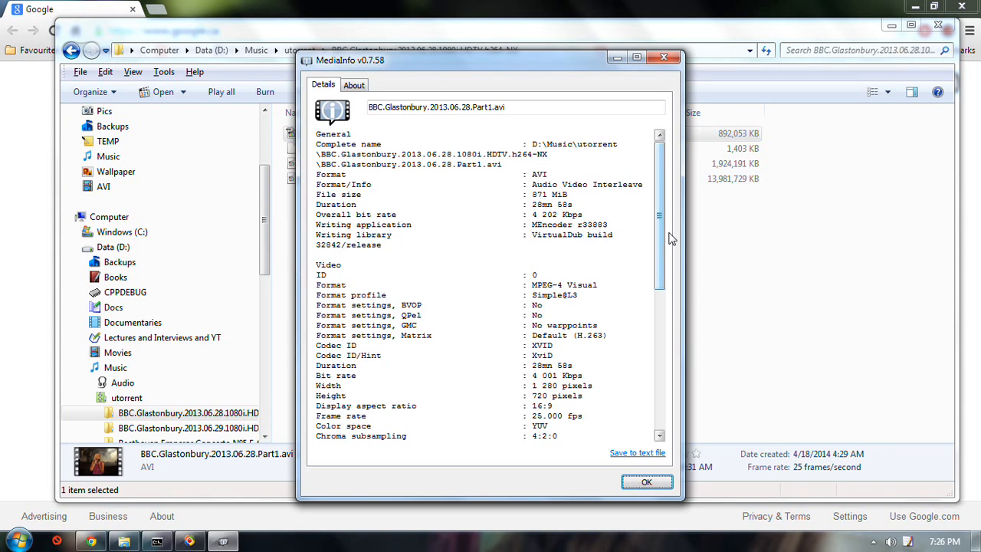
left_click_drag(661, 228, 664, 366)
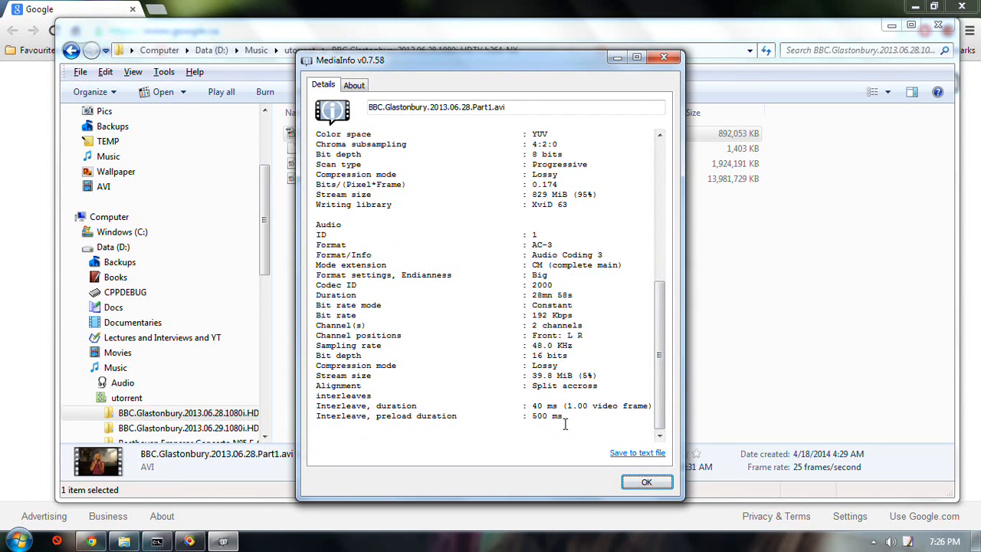
left_click_drag(663, 366, 678, 285)
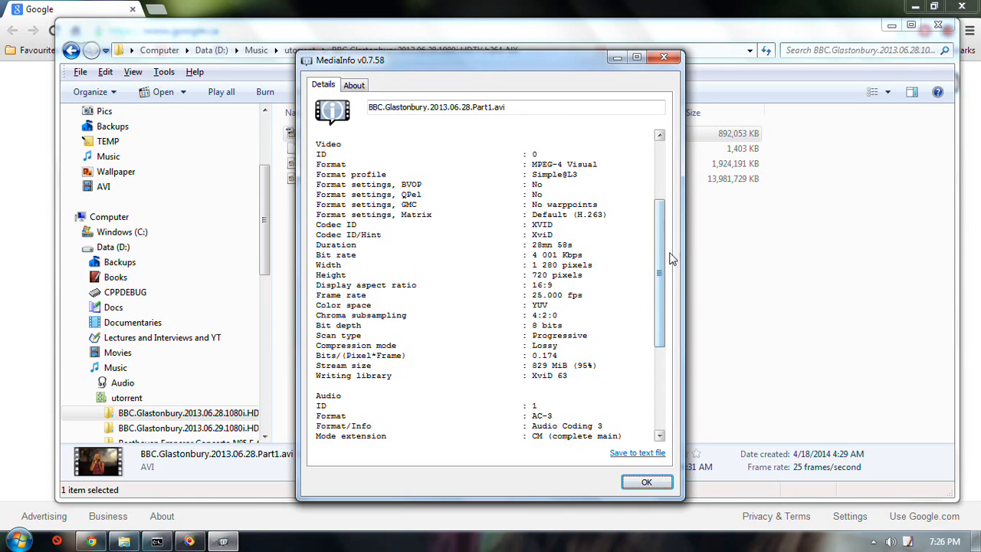
left_click(664, 56)
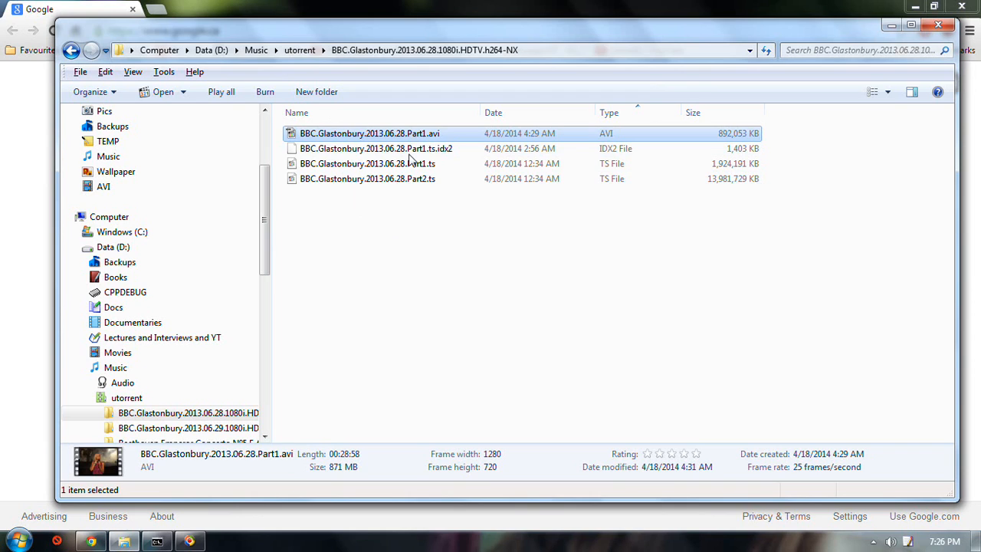
Play BBC.Glastonbury.2013.06.28.Part1.avi, pause it and jump to 06:00.
key("Return")
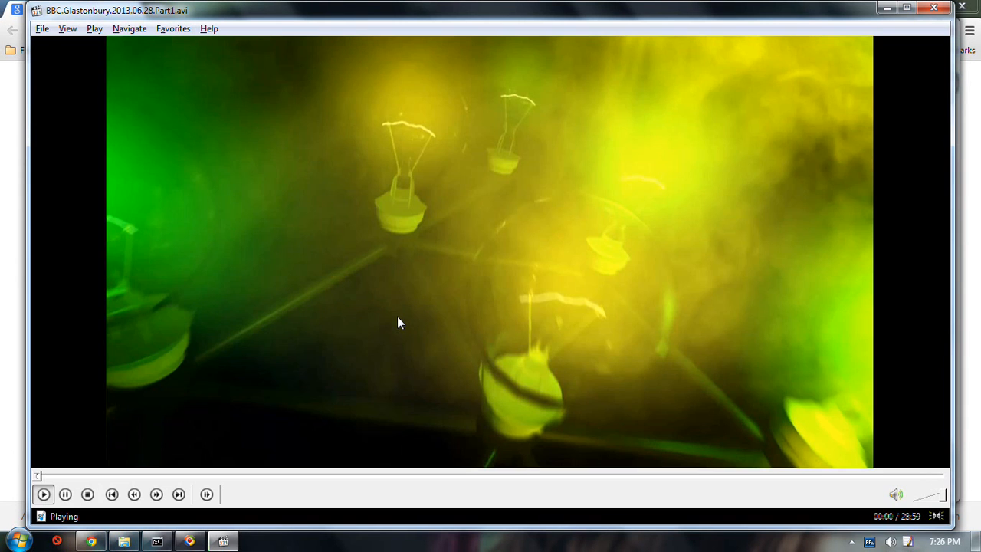
left_click(397, 322)
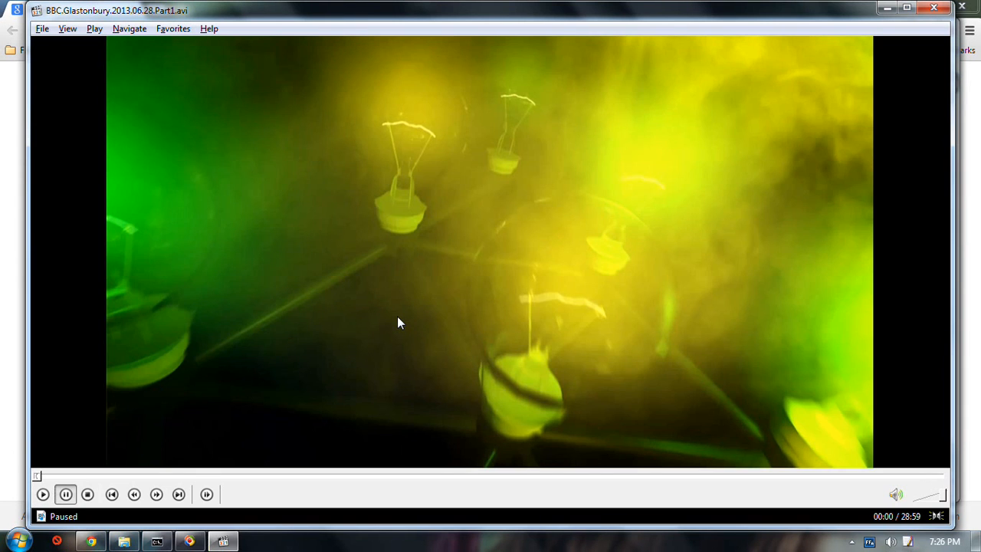
key("ctrl+g")
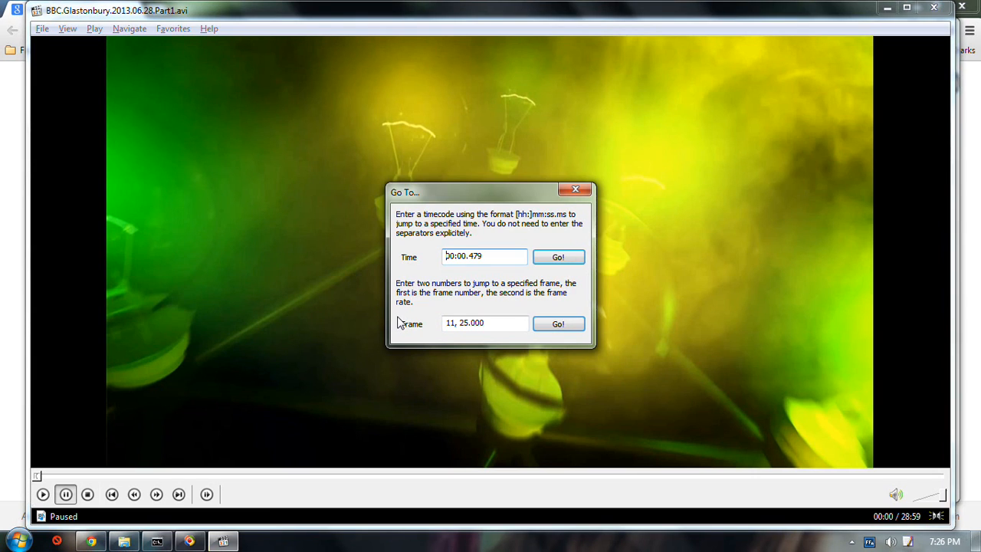
key("Return")
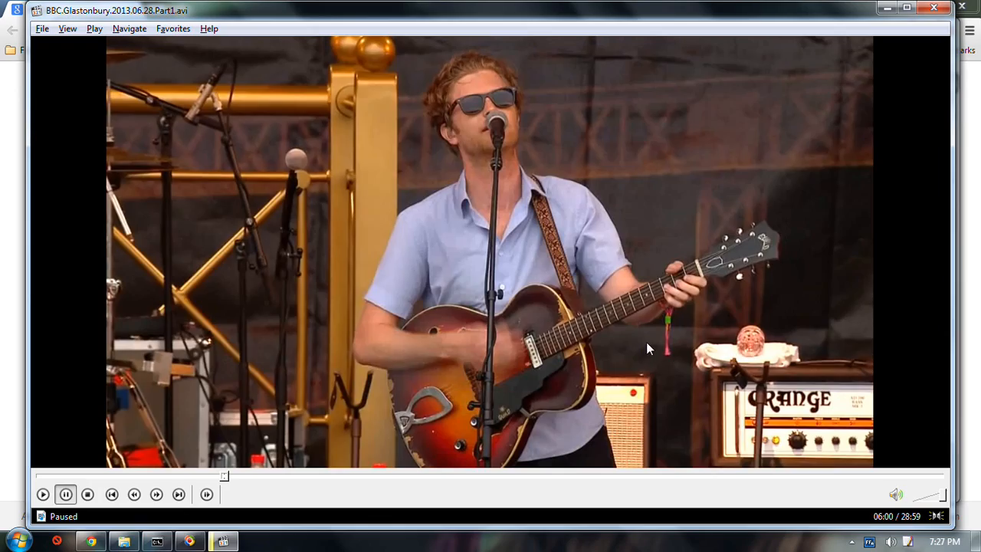
Preview the picture quality of the Part1.avi video from 06:00, including in full screen, and close the player.
left_click(646, 341)
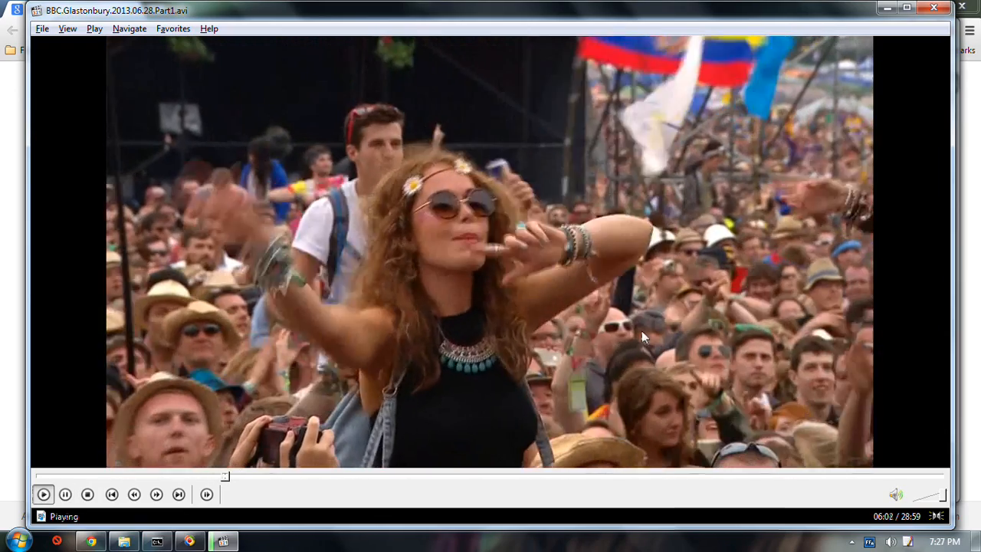
left_click(642, 330)
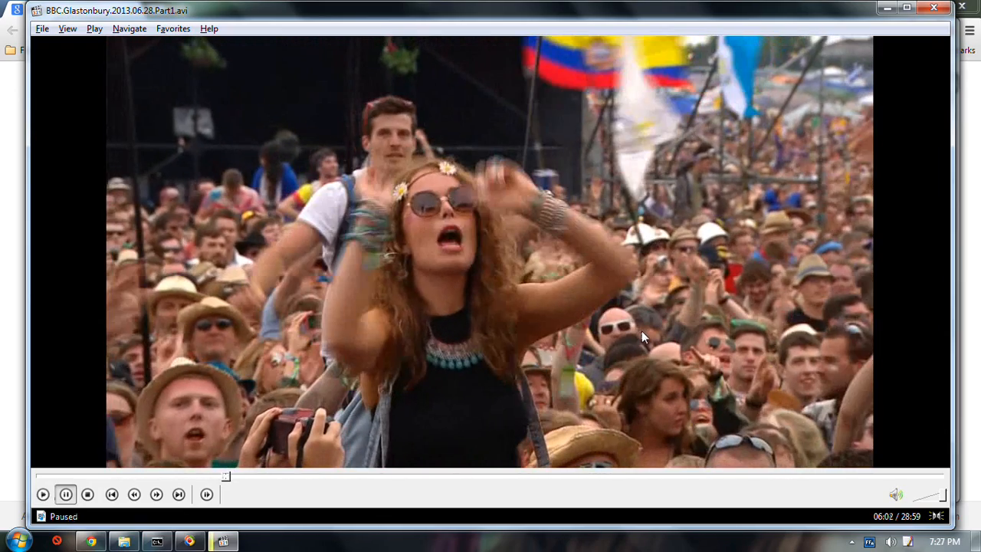
double_click(641, 330)
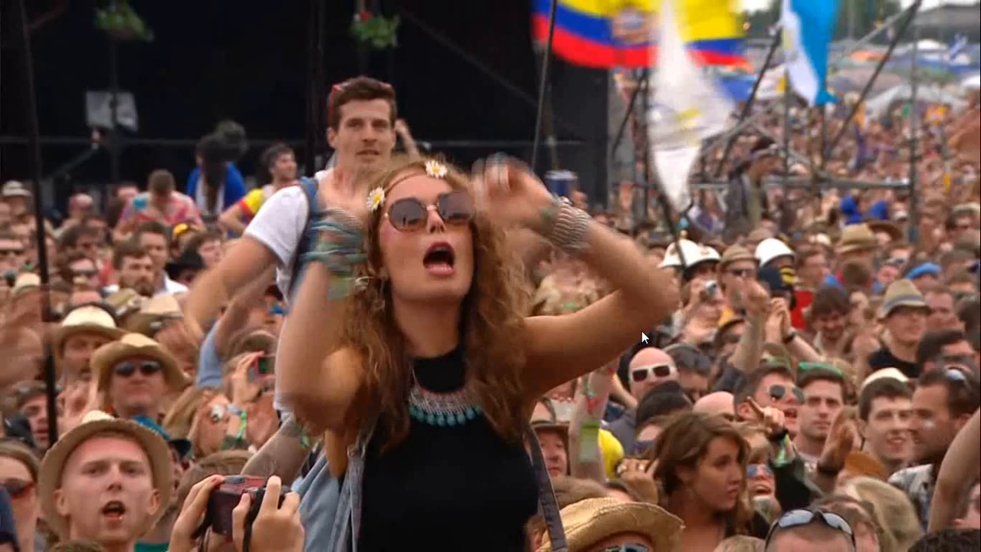
left_click(642, 330)
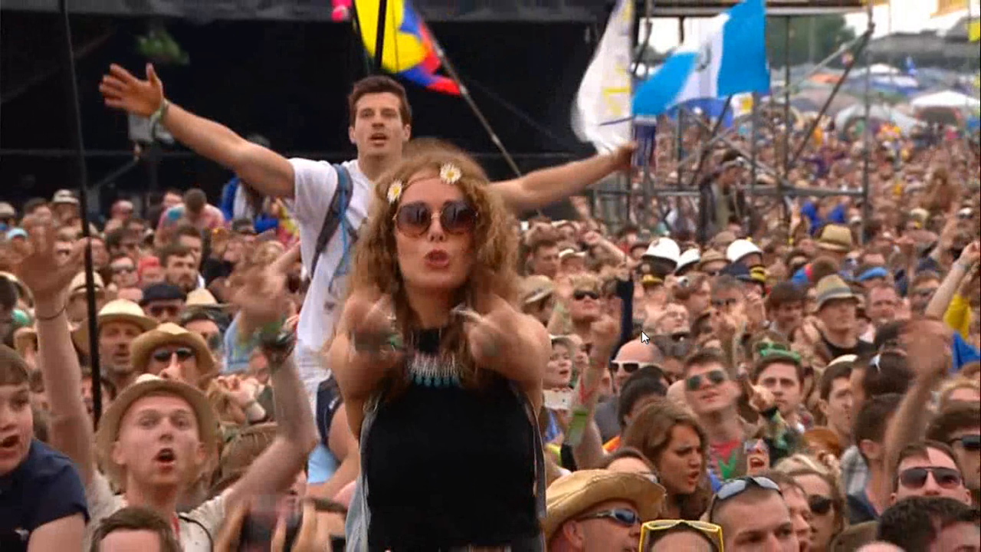
double_click(642, 330)
left_click(934, 10)
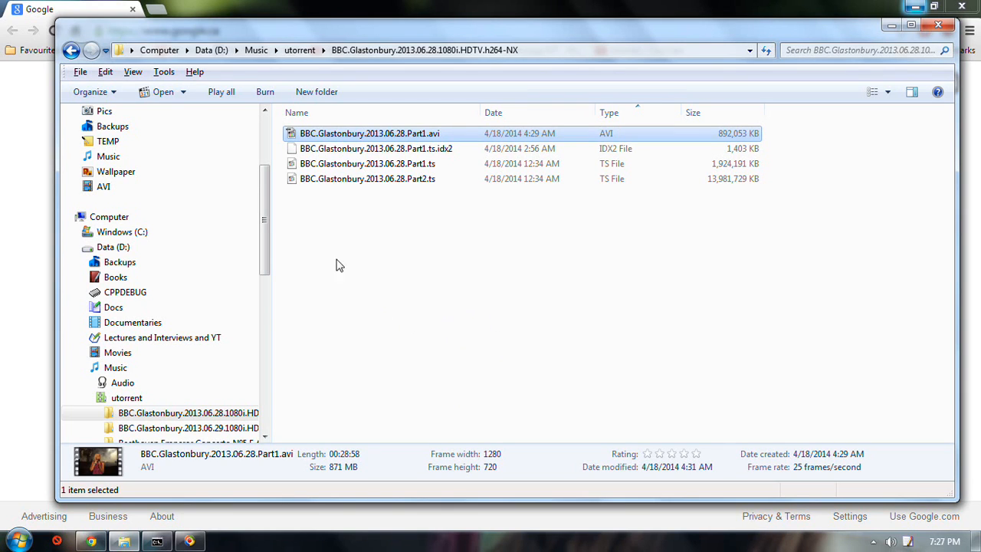
Launch Avidemux 2.6 (32-bit) and open BBC.Glastonbury.2013.06.28.Part2.ts in it.
left_click(402, 182)
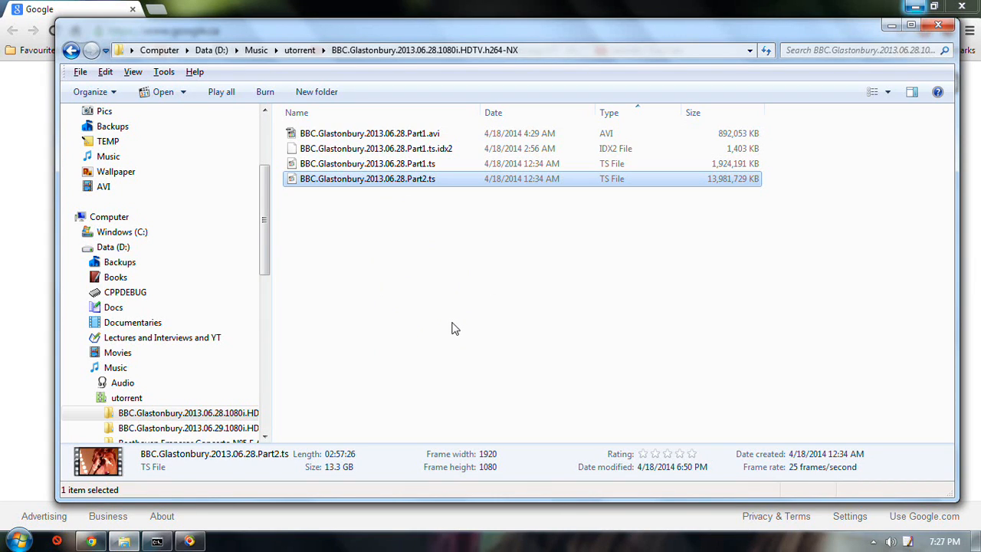
key("super")
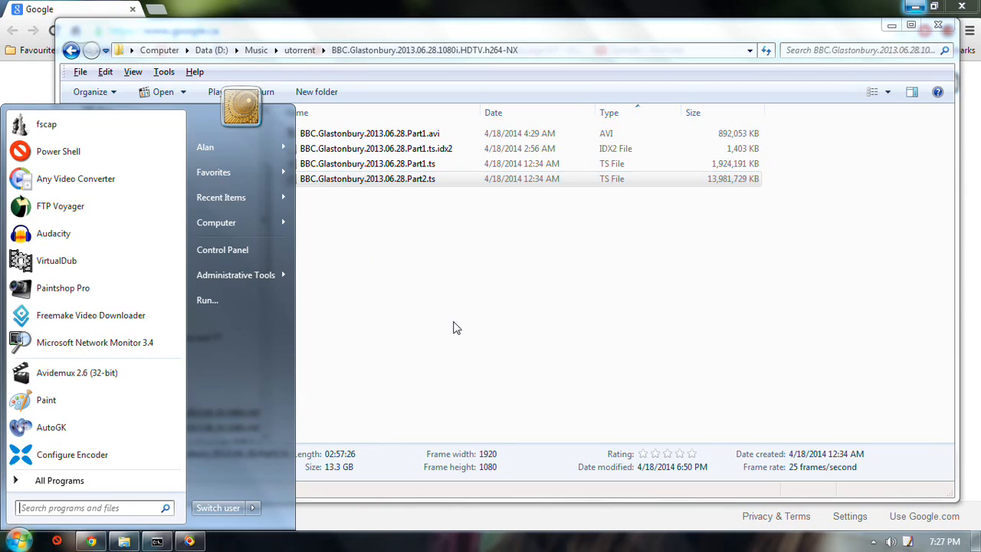
left_click(77, 373)
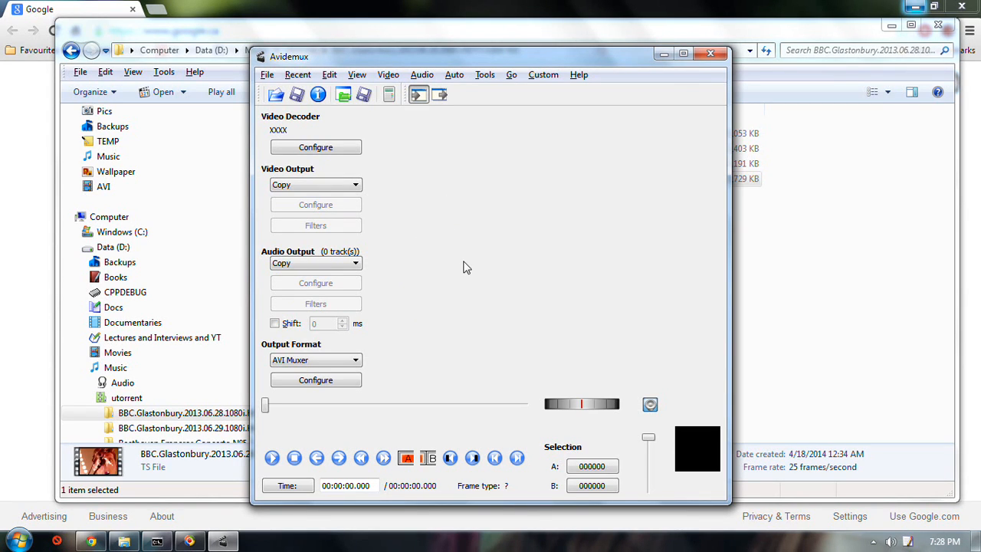
key("ctrl+o")
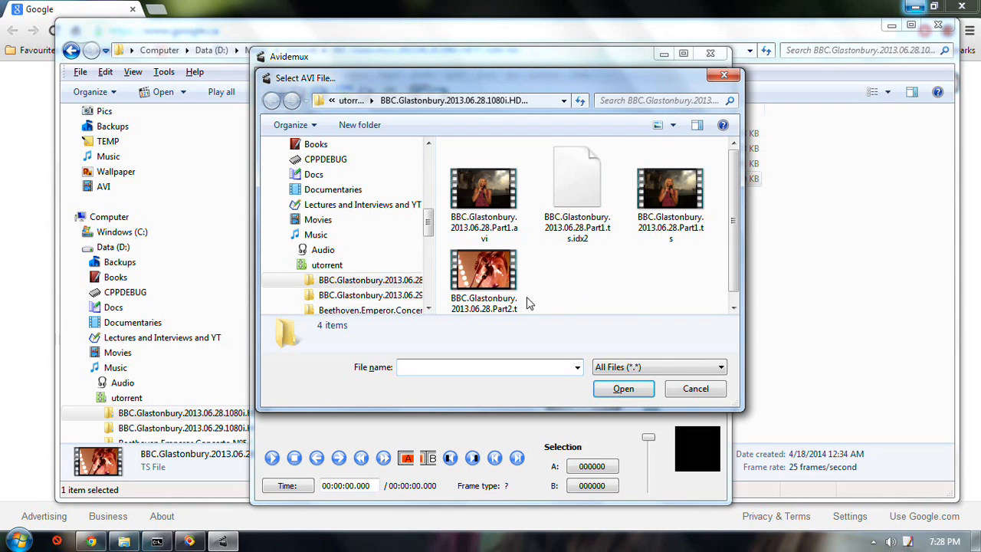
left_click(483, 276)
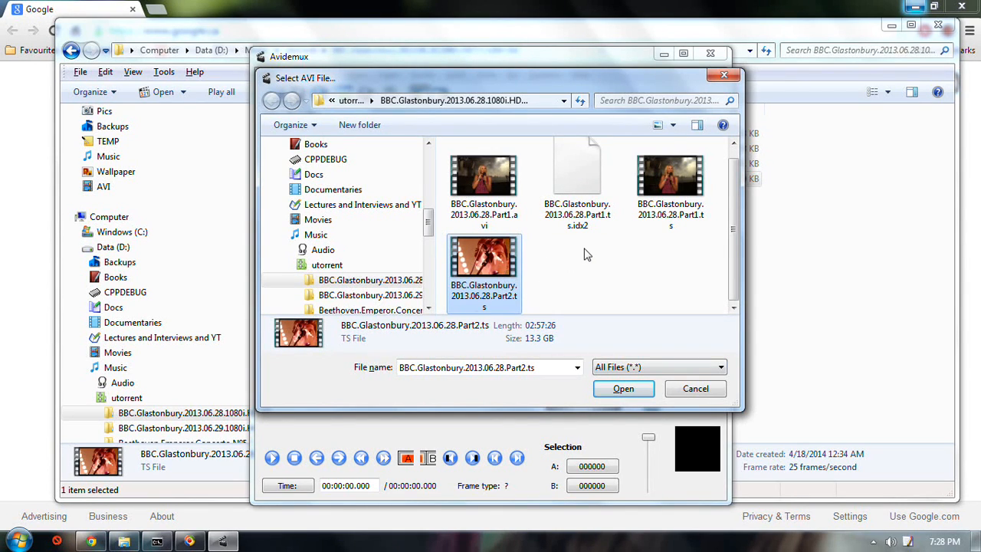
key("Return")
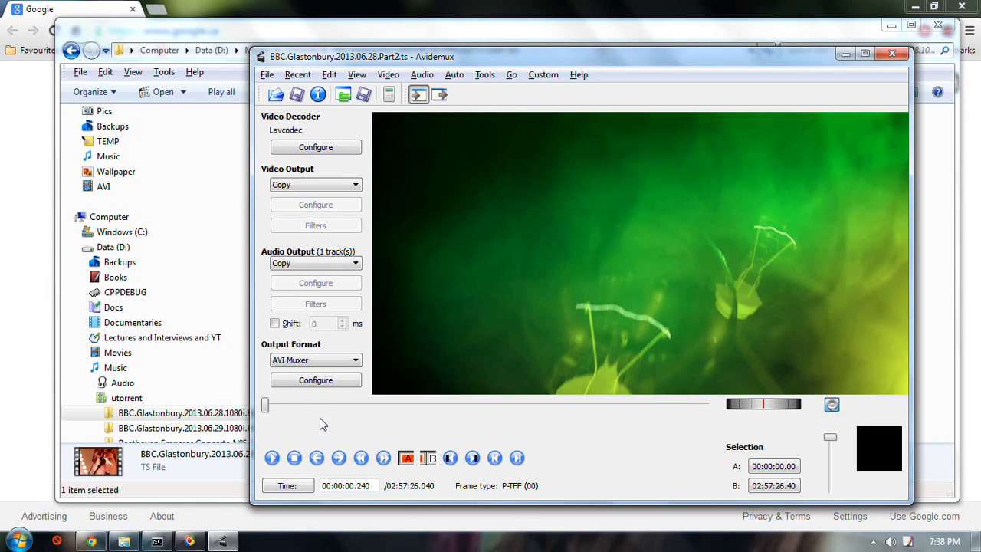
Mark the selection start at the beginning of the video and its end at the 30-minute position.
left_click(407, 457)
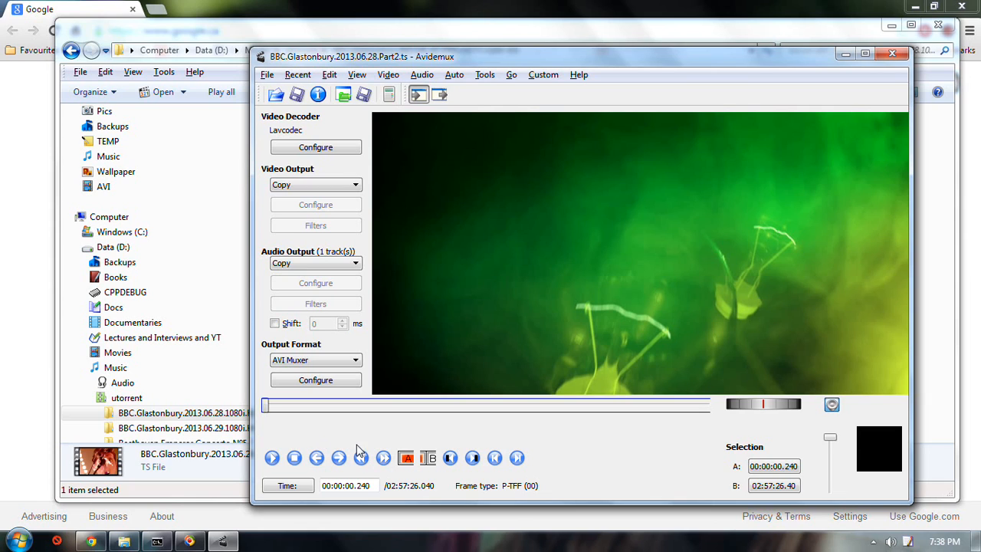
left_click(287, 487)
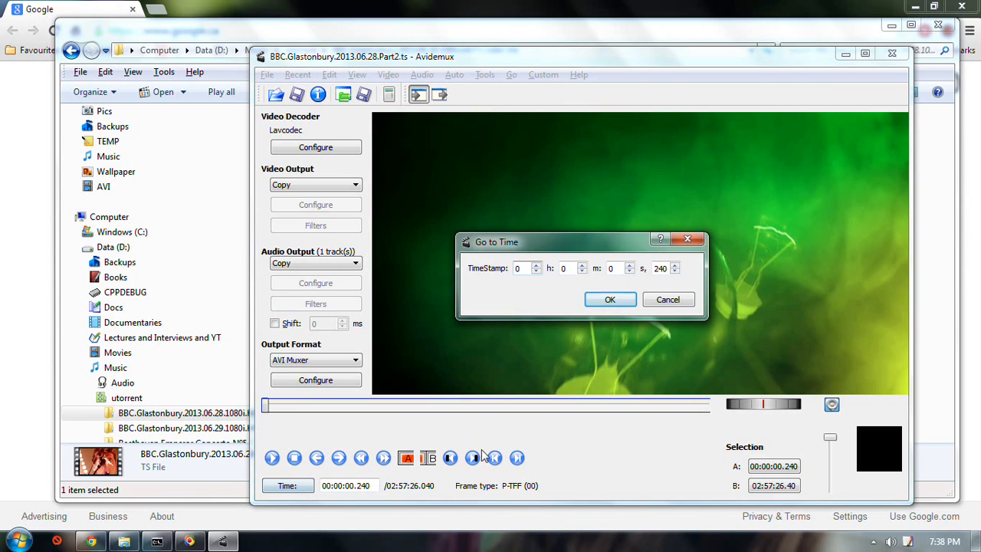
key("Tab")
key("Tab")
key("Tab")
key("Tab")
key("shift+Tab")
key("shift+Tab")
key("shift+Tab")
key("shift+Tab")
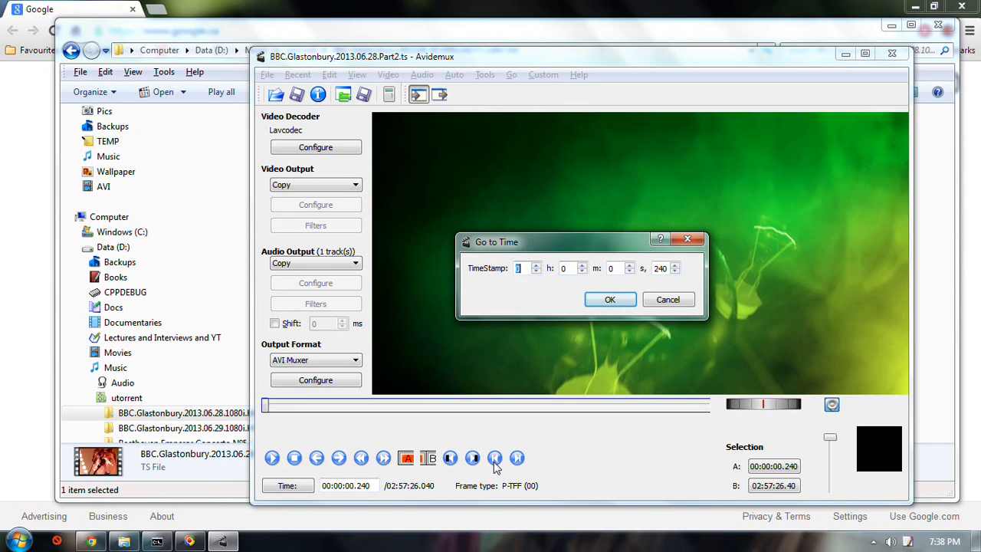
key("Tab")
type("30")
key("Tab")
key("Tab")
type("00")
key("Return")
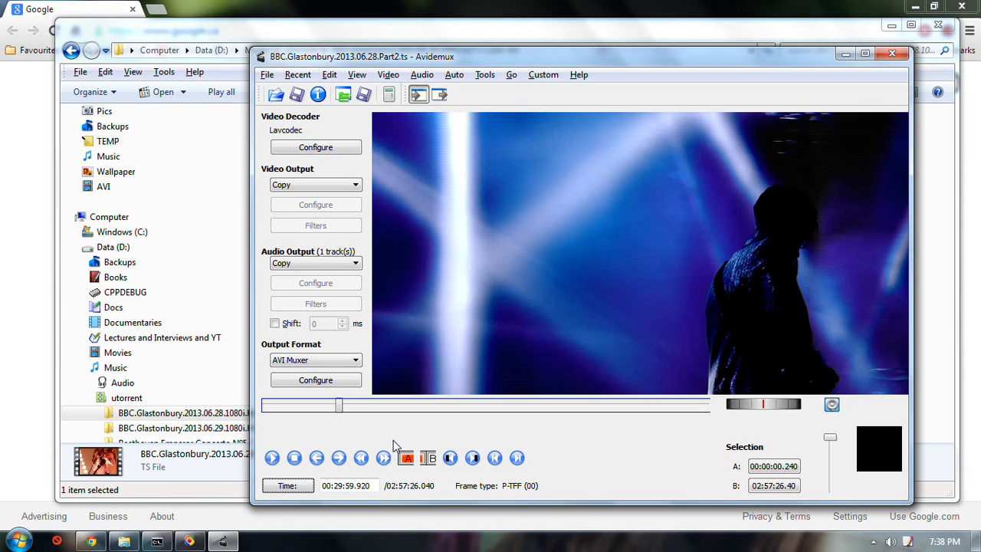
left_click(427, 458)
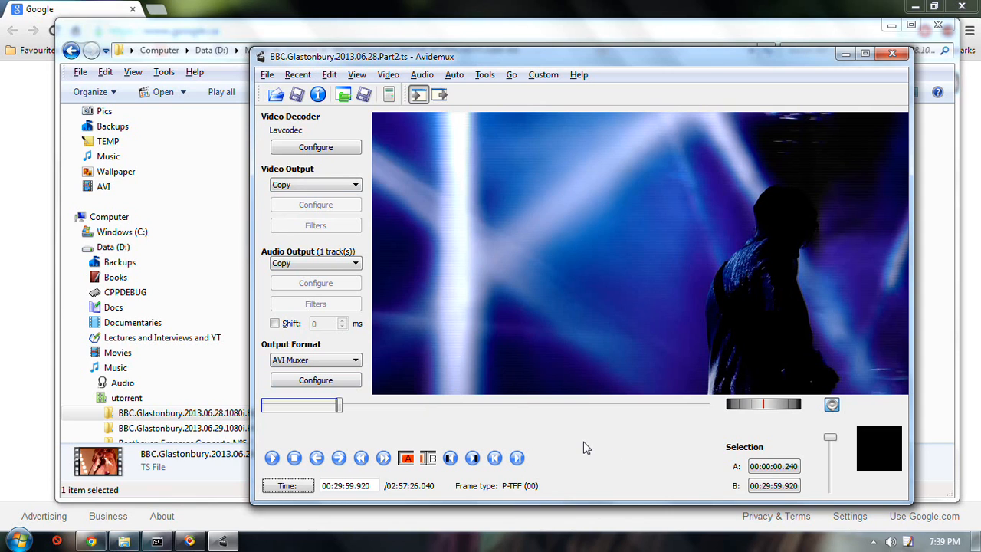
Save the selected portion as T2.C1.avi in D:\TEMP\AVI and close Avidemux.
key("ctrl+s")
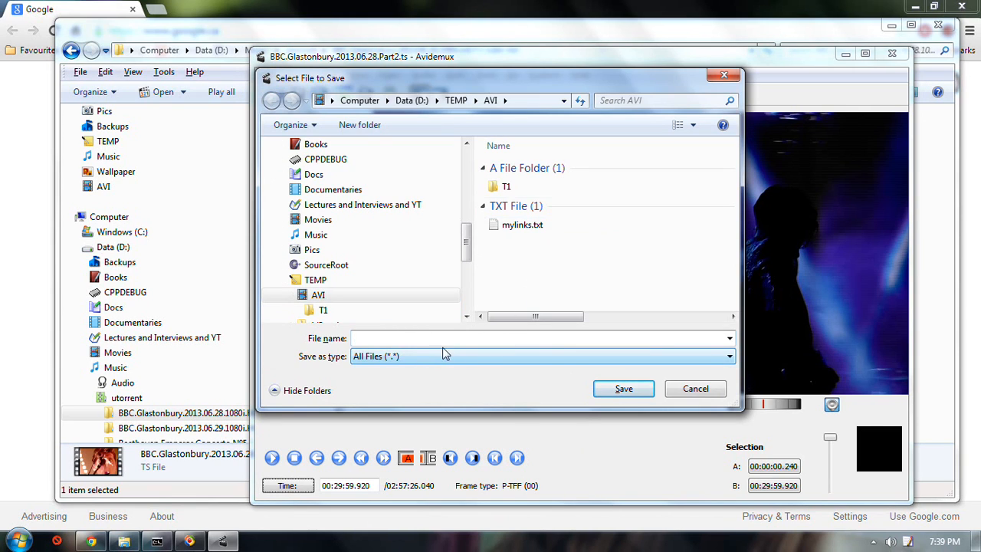
type("T2.C1.avi")
key("Return")
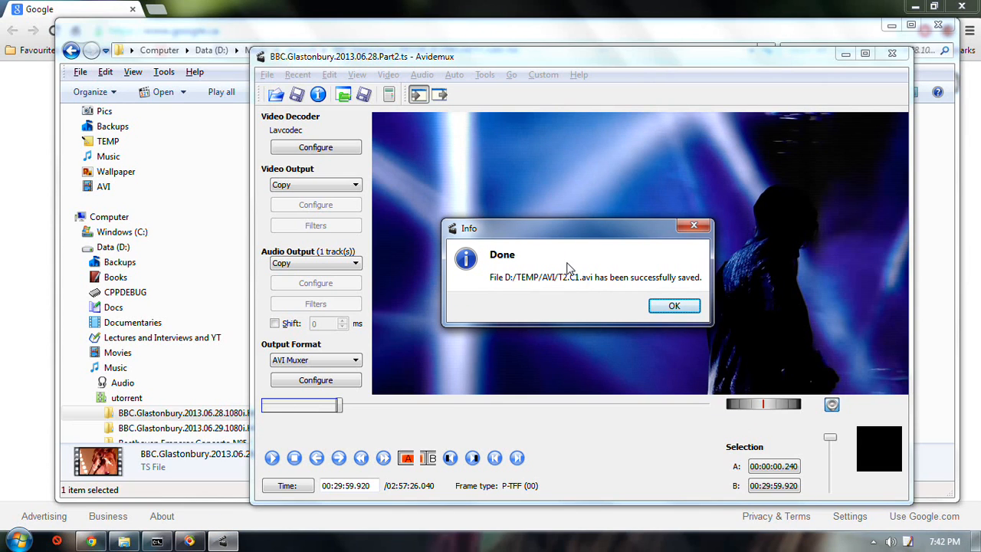
left_click(671, 307)
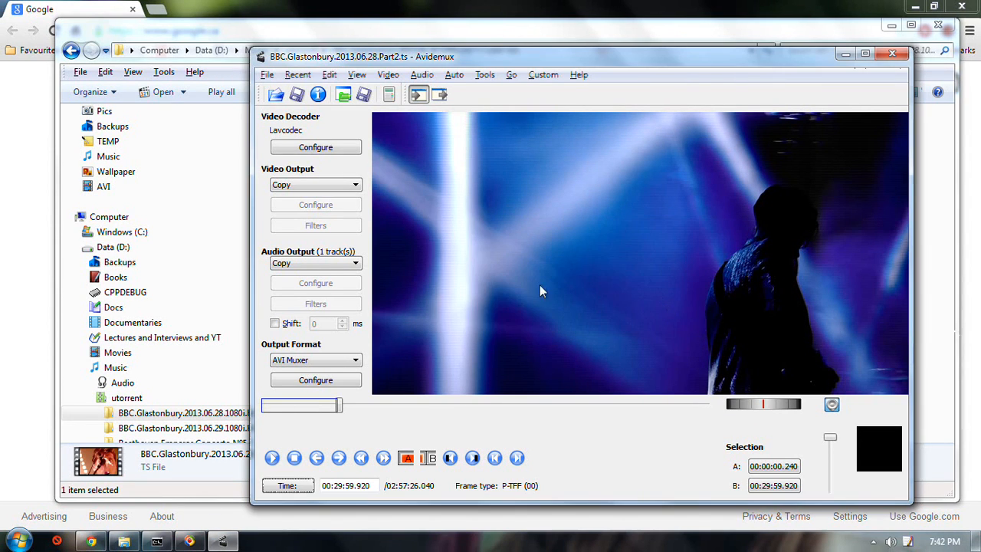
left_click(892, 55)
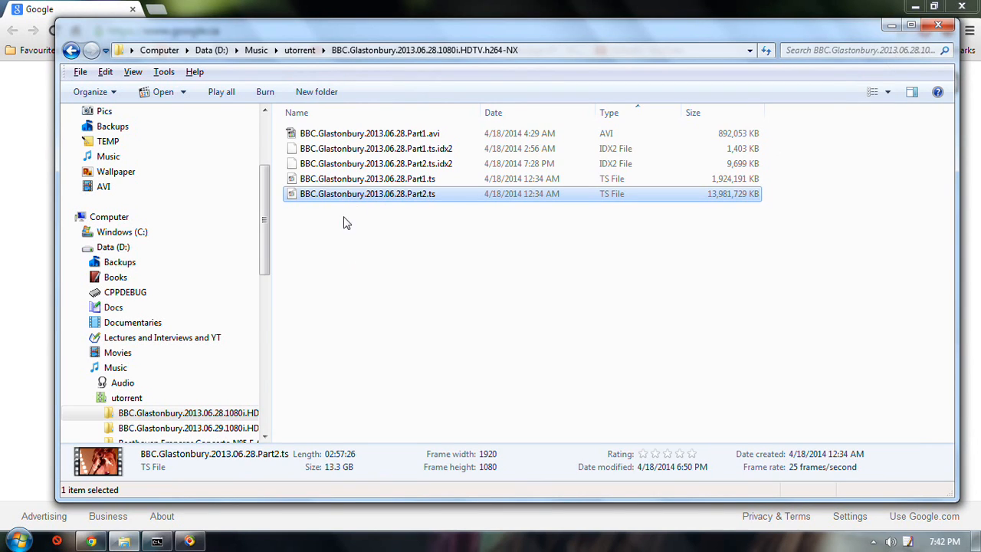
Open the D:\TEMP\AVI folder in the file explorer and view the file details of T2.C1.avi.
left_click(10, 538)
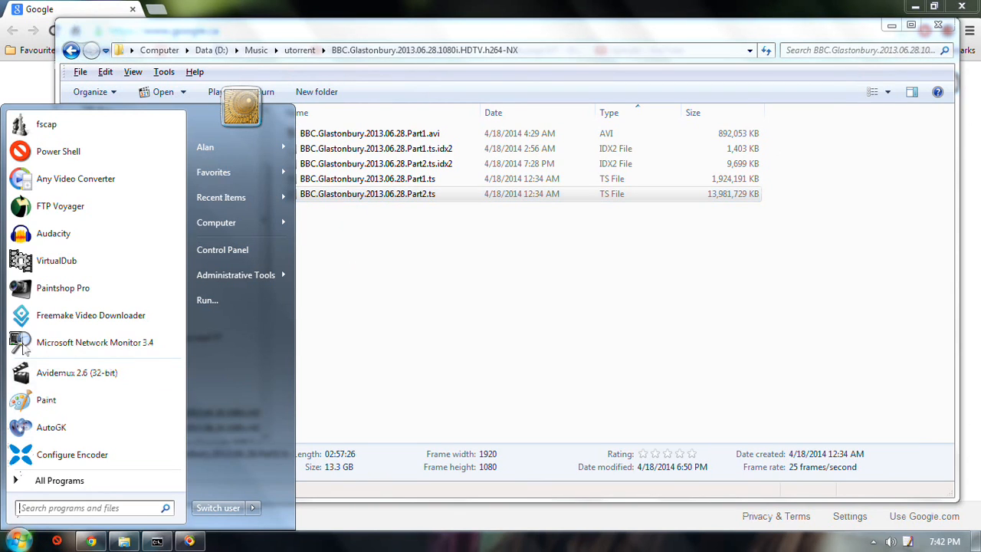
left_click(595, 335)
left_click_drag(269, 264, 264, 412)
left_click(85, 308)
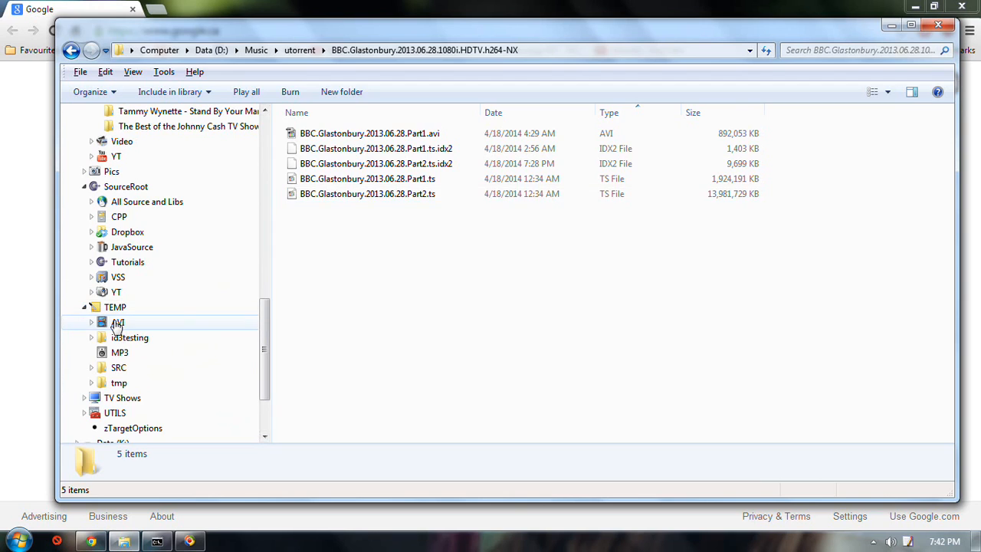
left_click(118, 323)
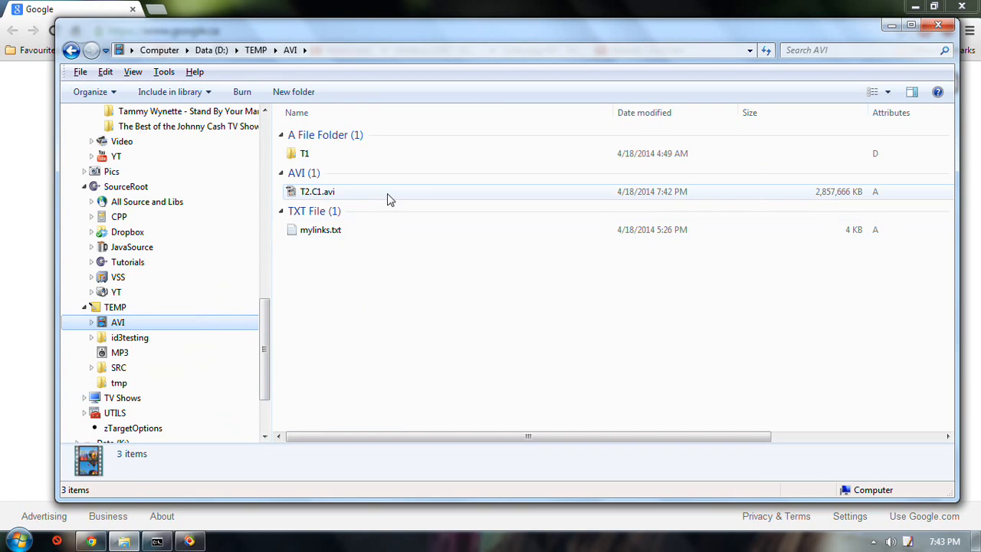
left_click(419, 196)
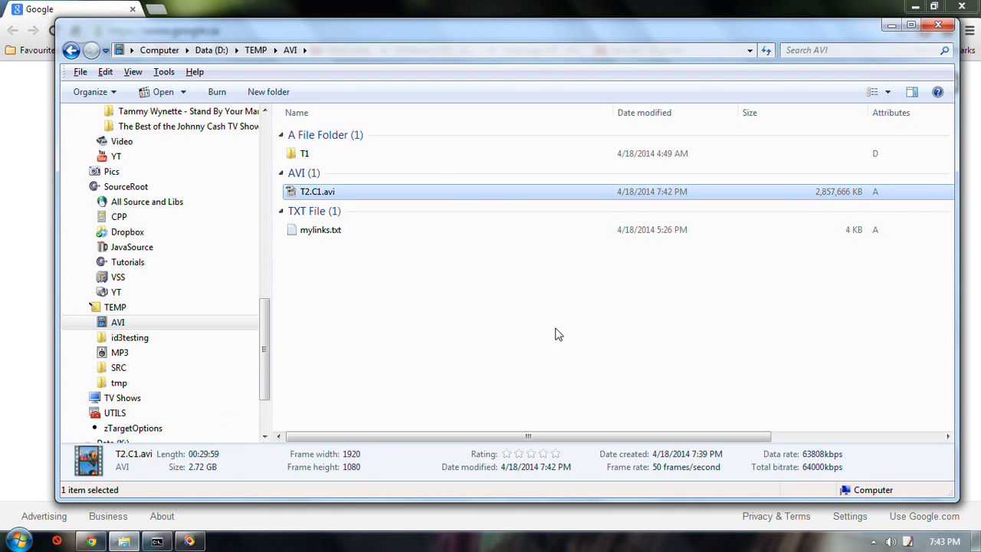
left_click_drag(438, 447, 446, 412)
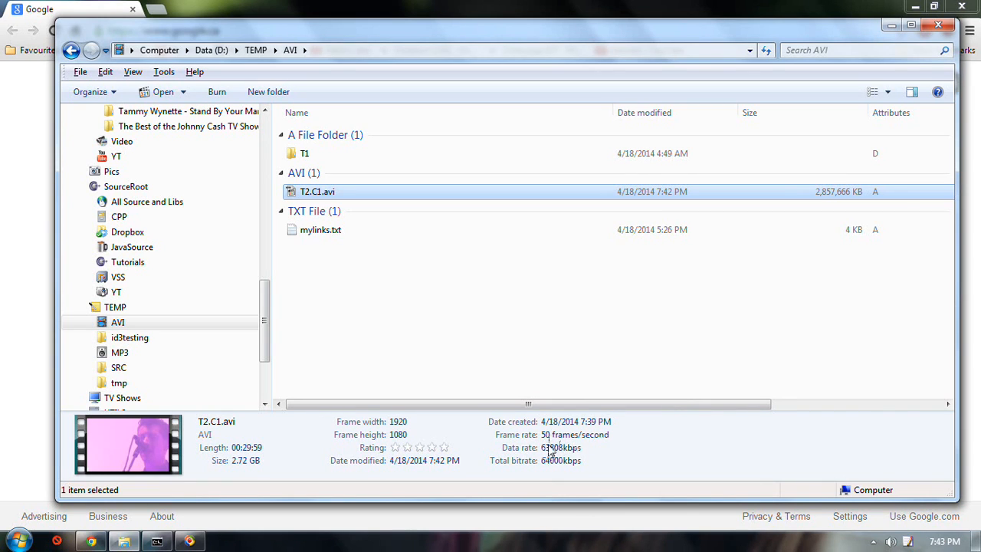
Review the general and video properties of T2.C1.avi in MediaInfo, and close the report.
right_click(352, 193)
left_click(418, 234)
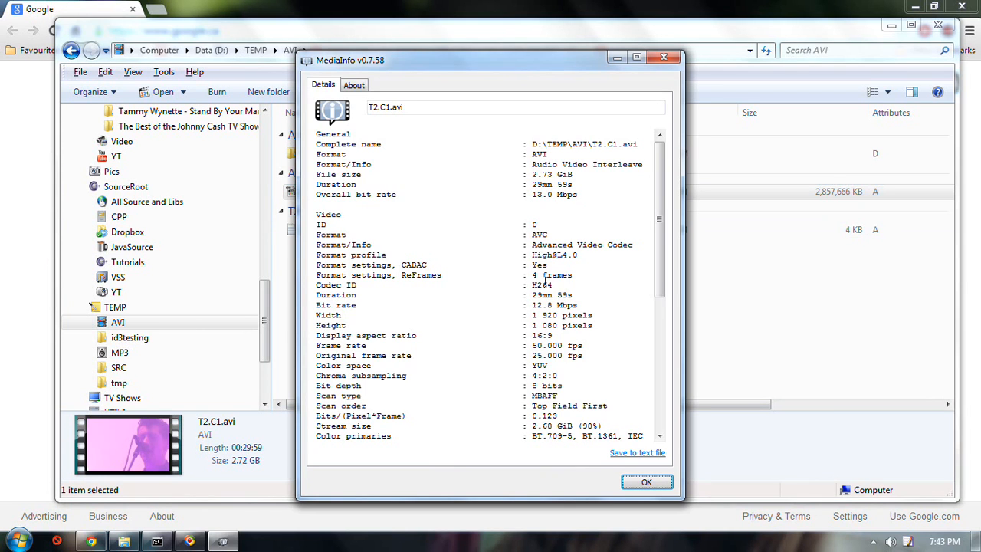
scroll(502, 269, "down", 3)
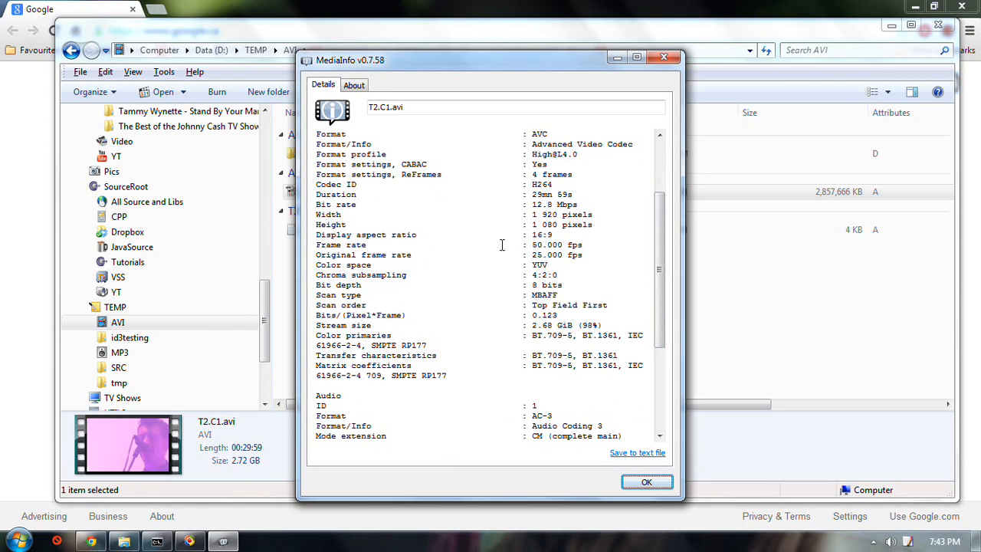
left_click(664, 57)
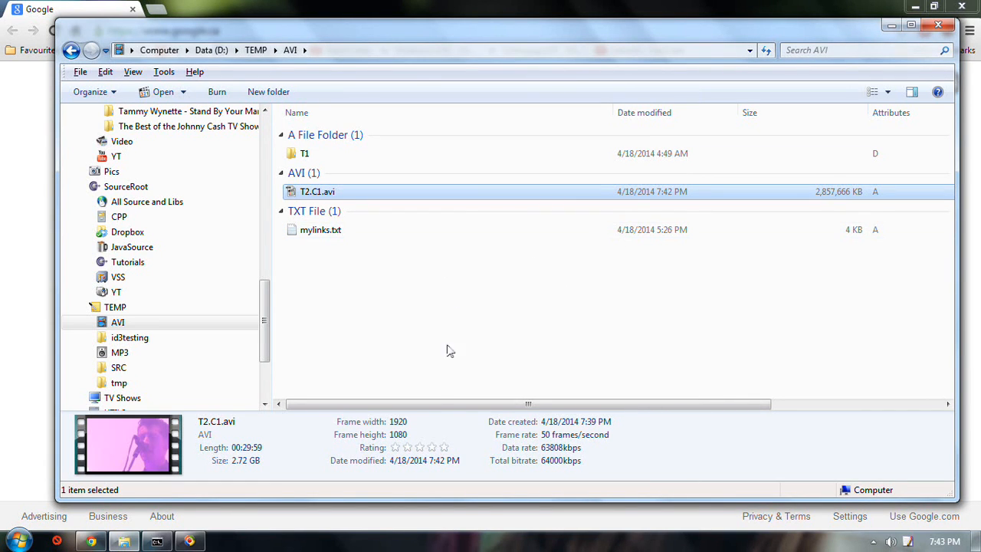
left_click_drag(434, 414, 399, 477)
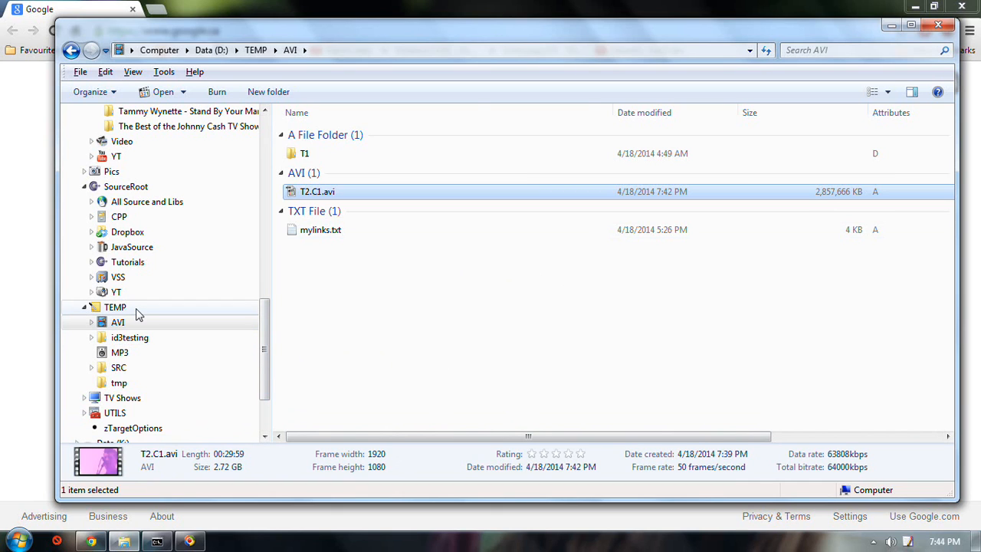
Launch Any Video Converter and examine the video and audio options of the Customized AVI Movie profile.
left_click(138, 311)
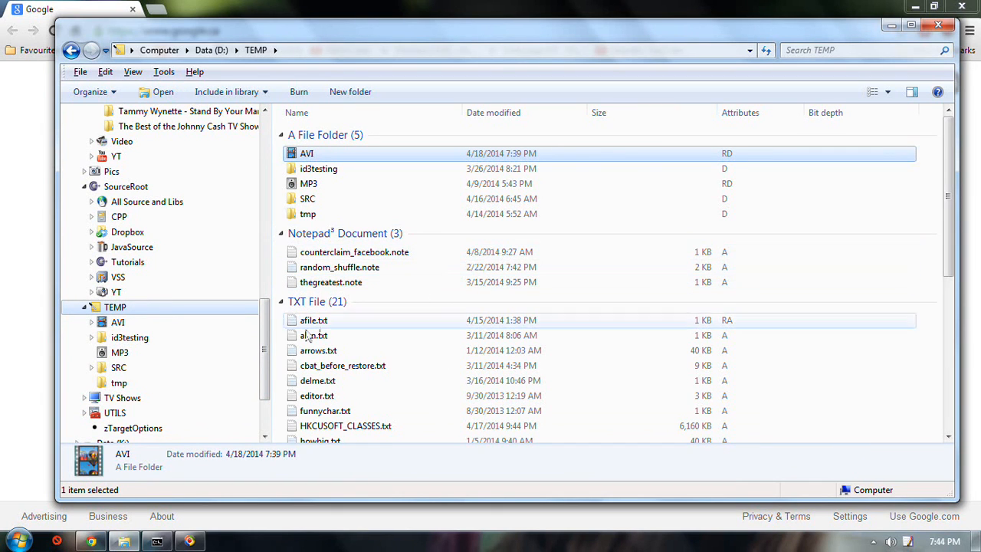
left_click(158, 327)
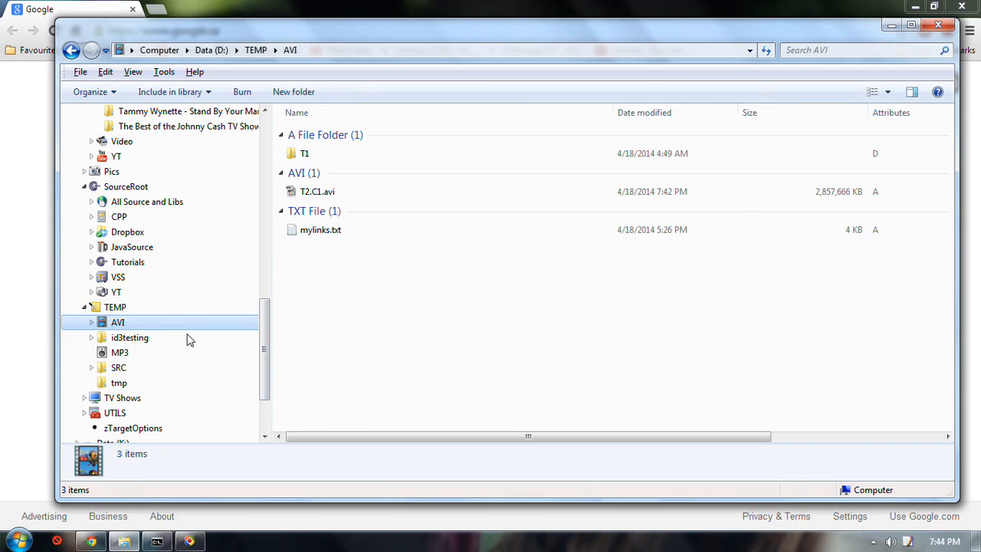
key("super")
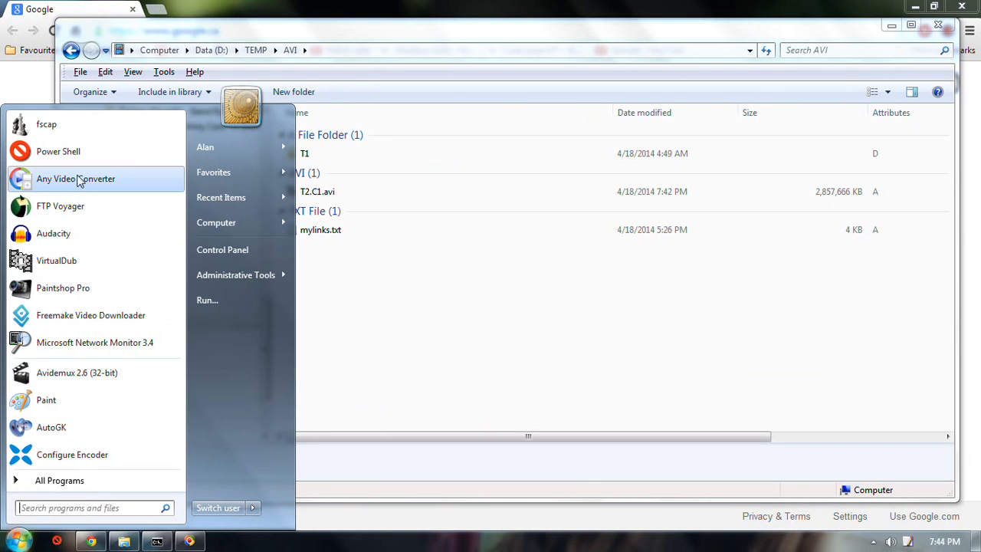
key("Escape")
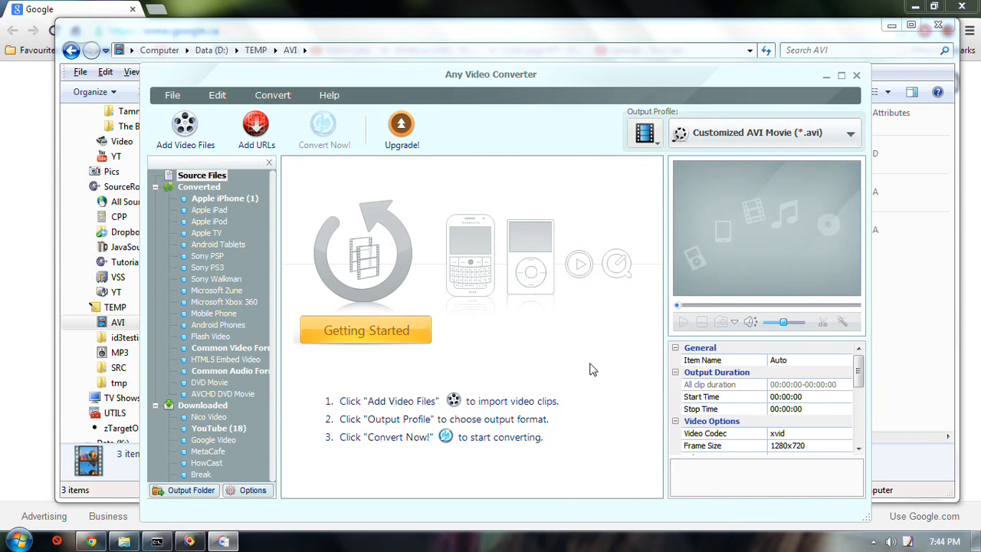
left_click_drag(860, 383, 860, 406)
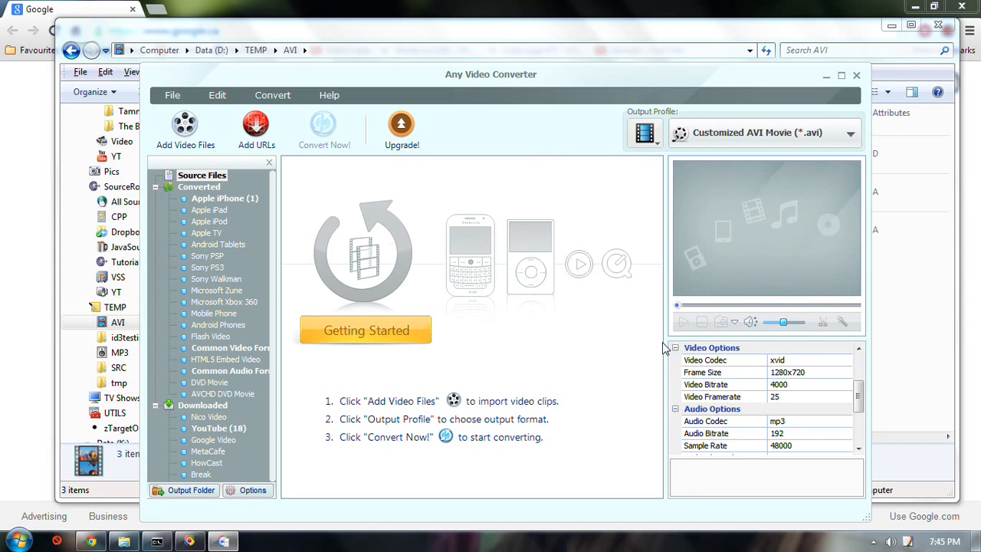
mouse_move(864, 406)
left_mouse_down()
mouse_move(860, 418)
mouse_move(861, 410)
left_mouse_up()
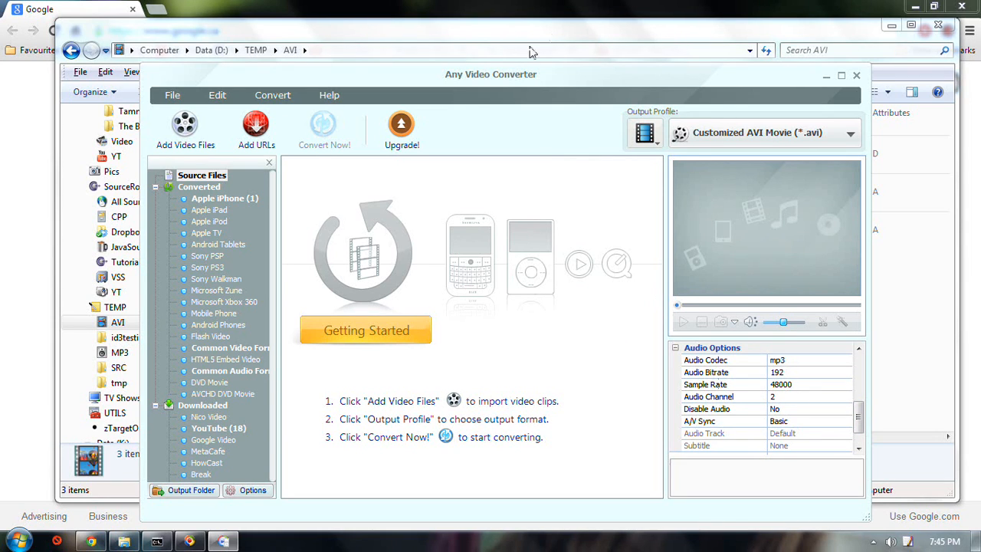
Return to the AVI folder, check the audio properties of T2.C1.avi in MediaInfo, and close the report.
left_click(460, 37)
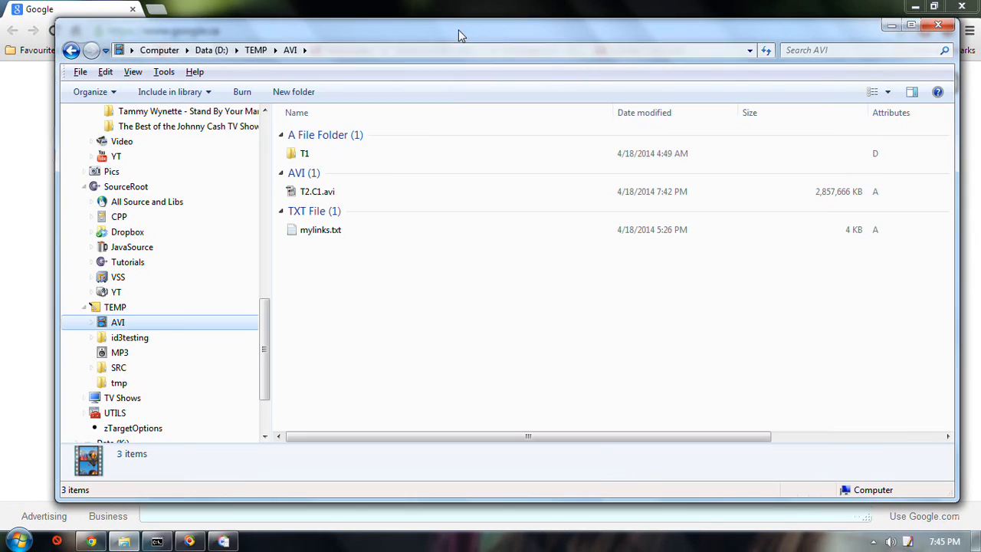
left_click(344, 195)
right_click(344, 196)
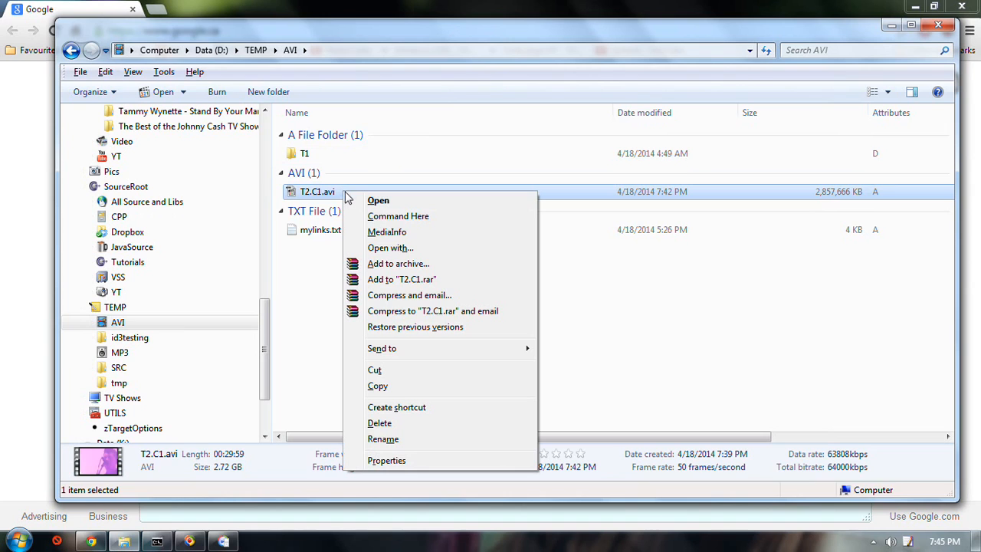
left_click(426, 238)
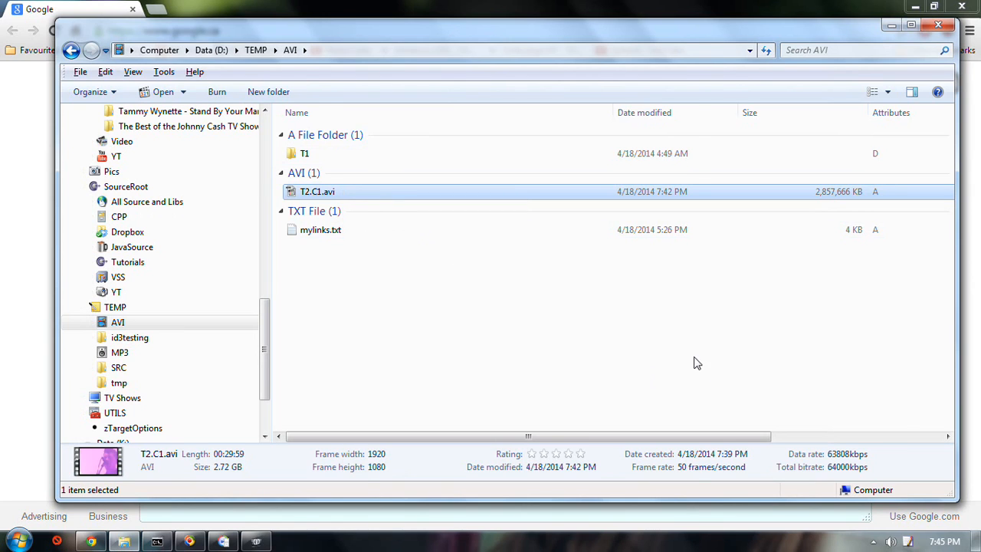
left_click_drag(659, 297, 665, 417)
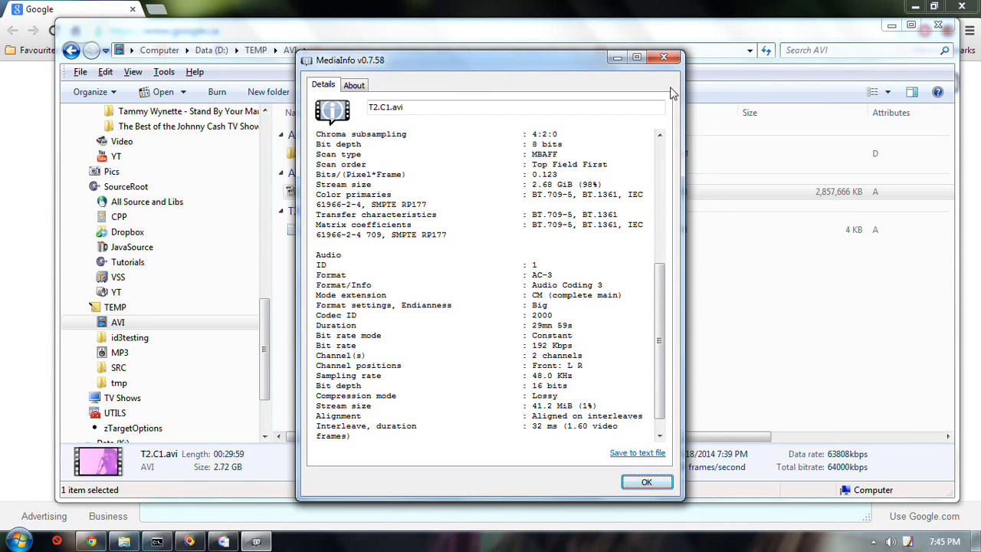
left_click(664, 58)
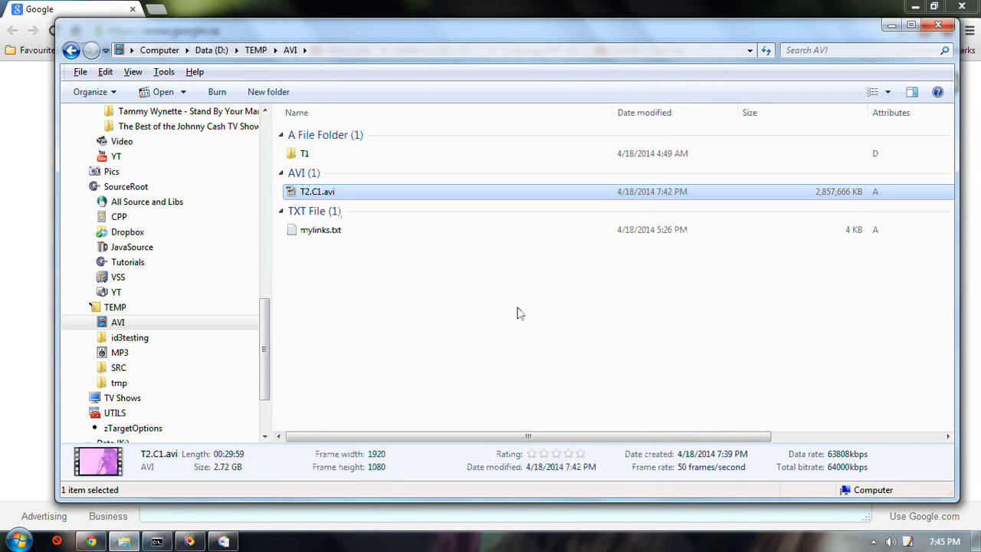
Switch back to Any Video Converter, look through the available audio codecs without changing the codec, and recheck the video options.
left_click(223, 541)
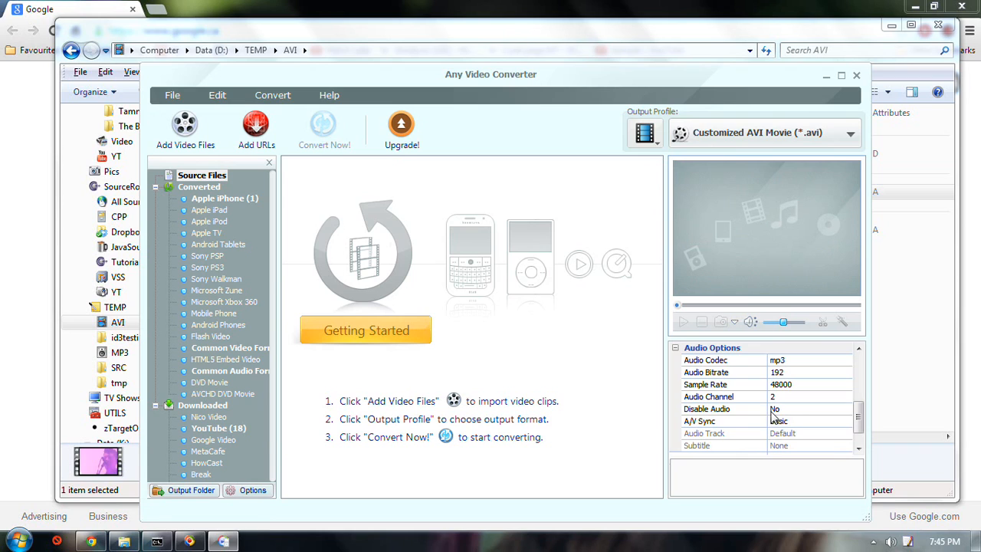
left_click_drag(857, 421, 857, 409)
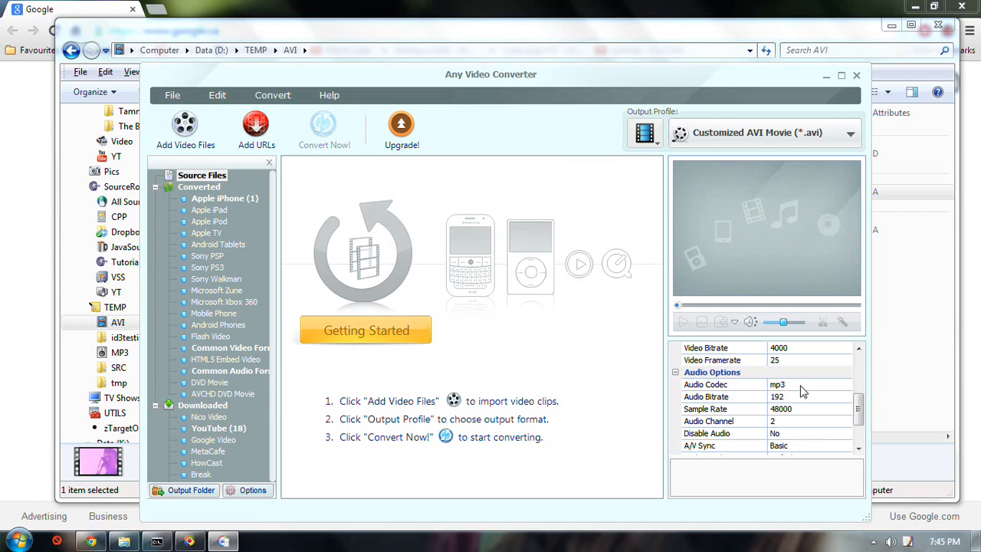
left_click(835, 388)
left_click(847, 387)
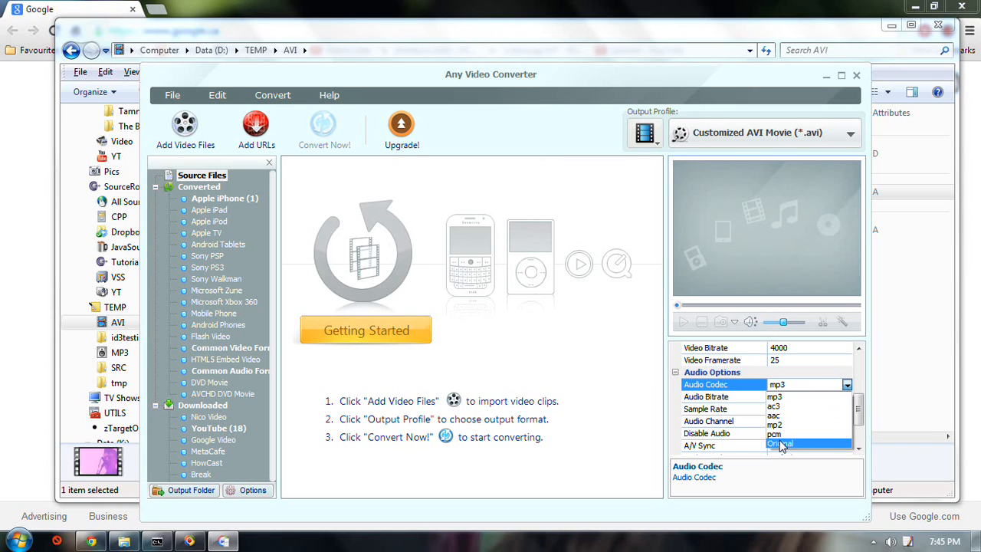
left_click(864, 408)
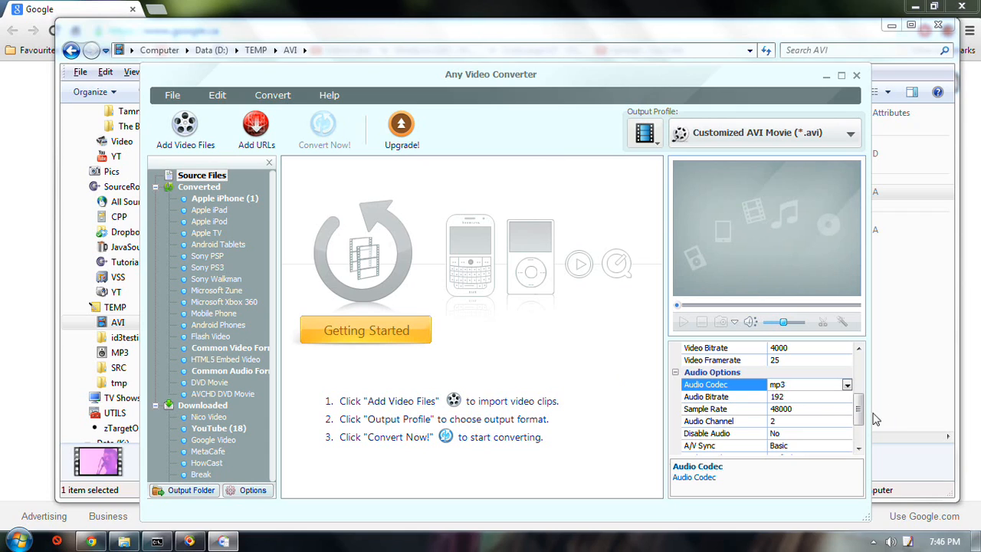
left_click_drag(862, 416, 861, 403)
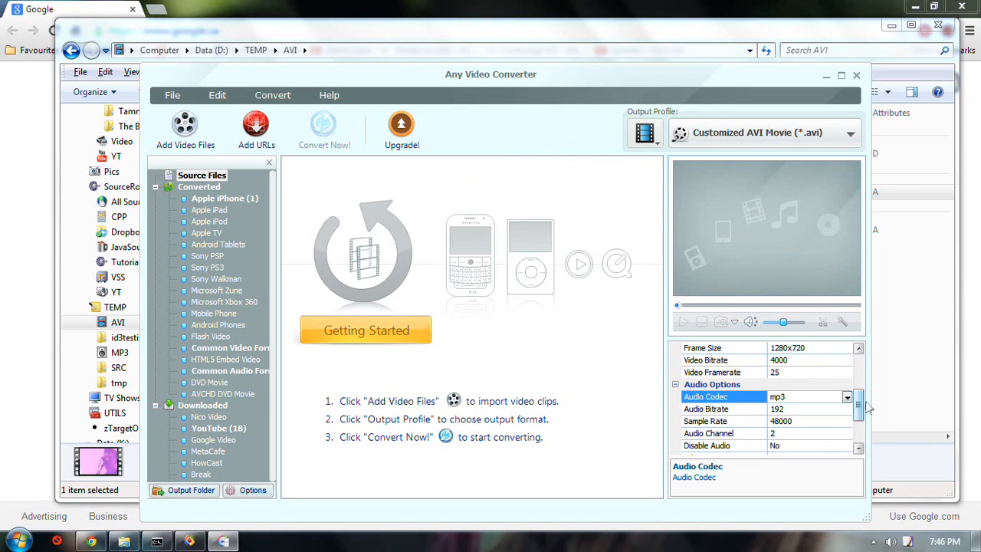
left_click_drag(860, 410, 860, 372)
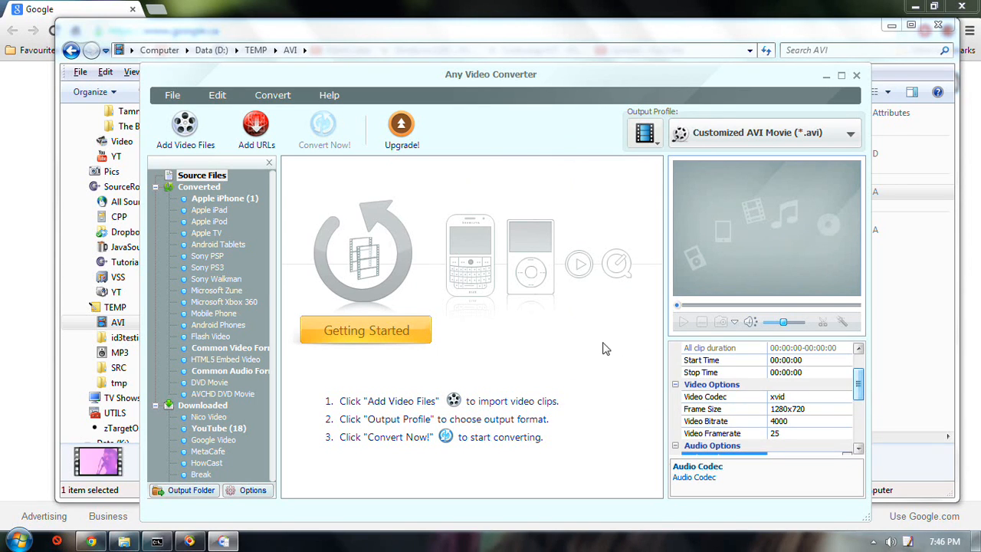
Try to add T2.C1.avi from the AVI folder to the conversion list.
left_click(182, 135)
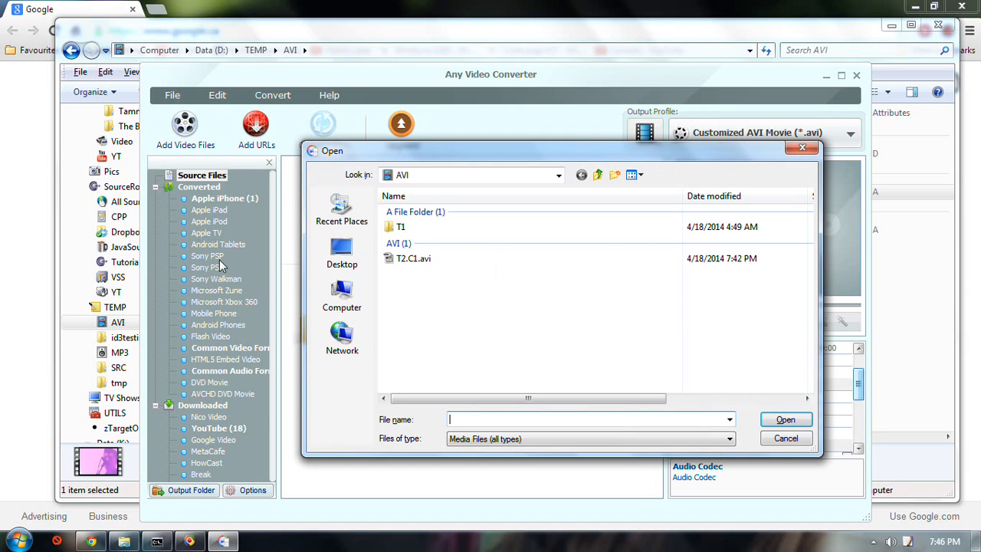
left_click(443, 261)
left_click(778, 423)
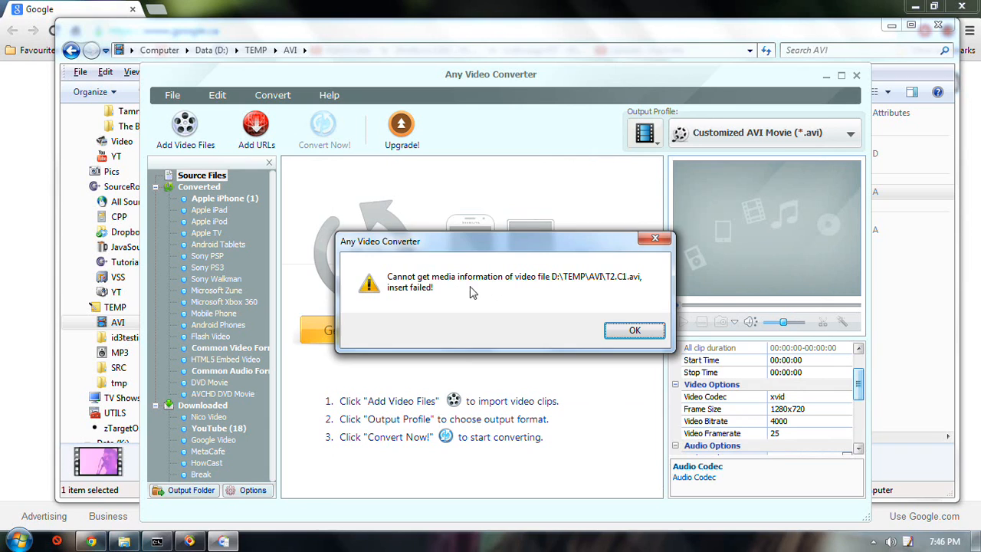
left_click(630, 332)
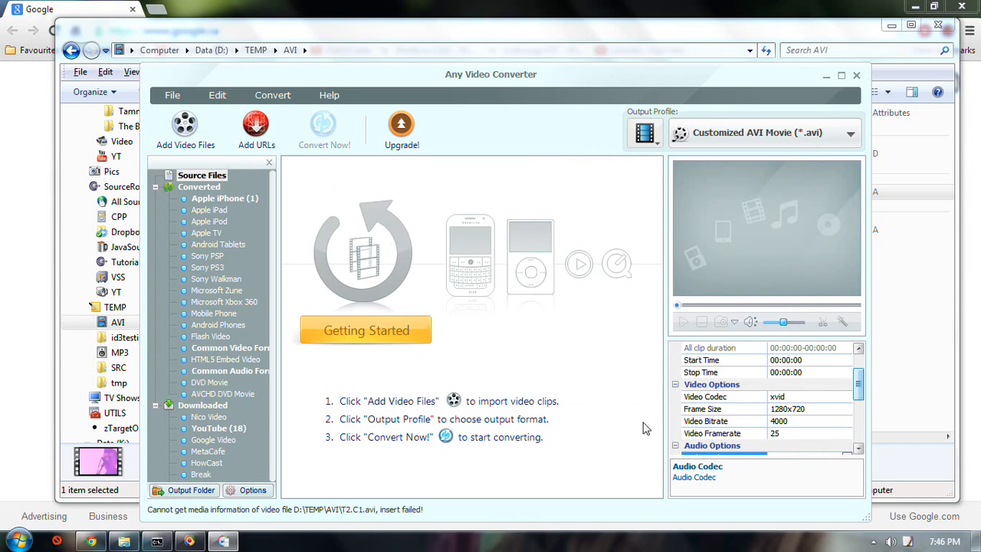
Retry adding T2.C1.avi to the conversion list, and remove the entry again.
left_click(186, 146)
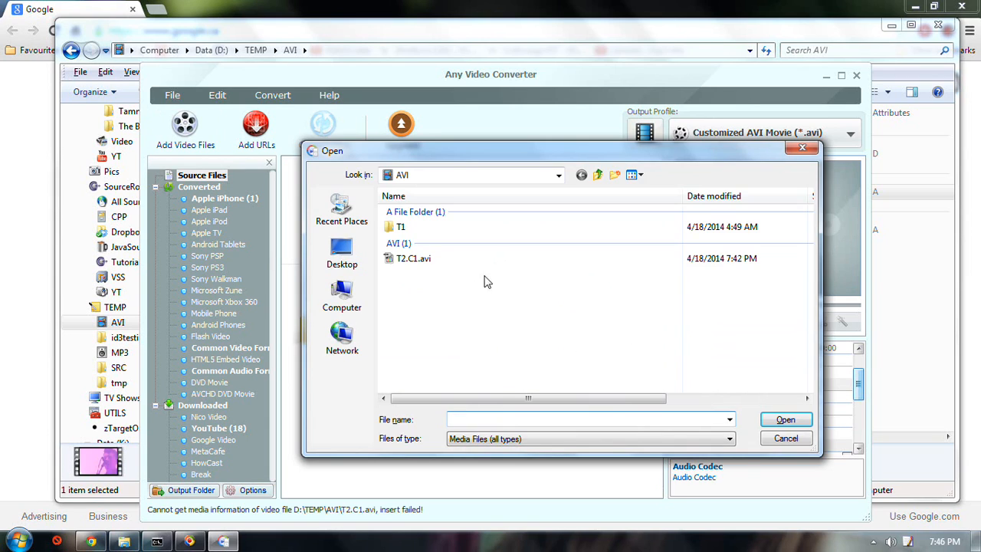
left_click(481, 258)
left_click(782, 420)
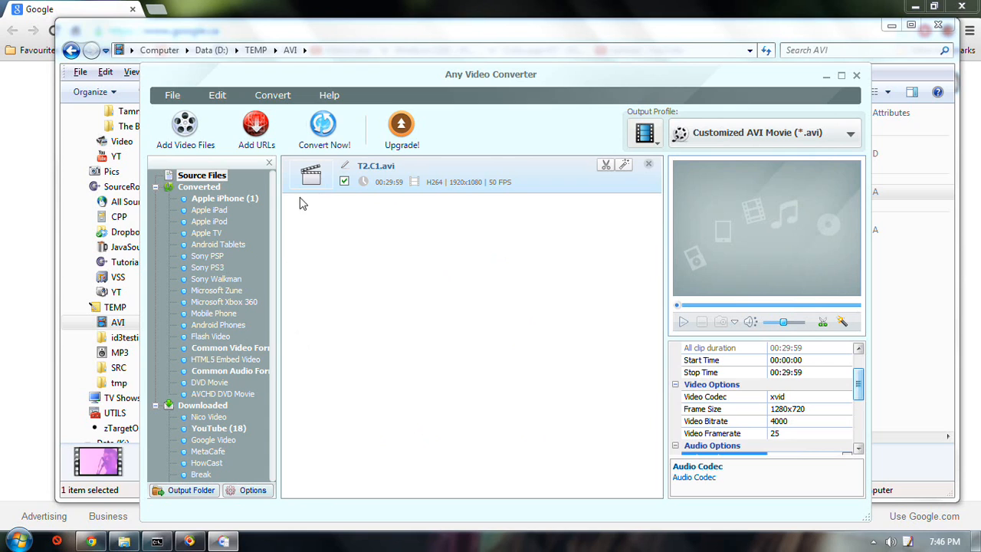
left_click(648, 167)
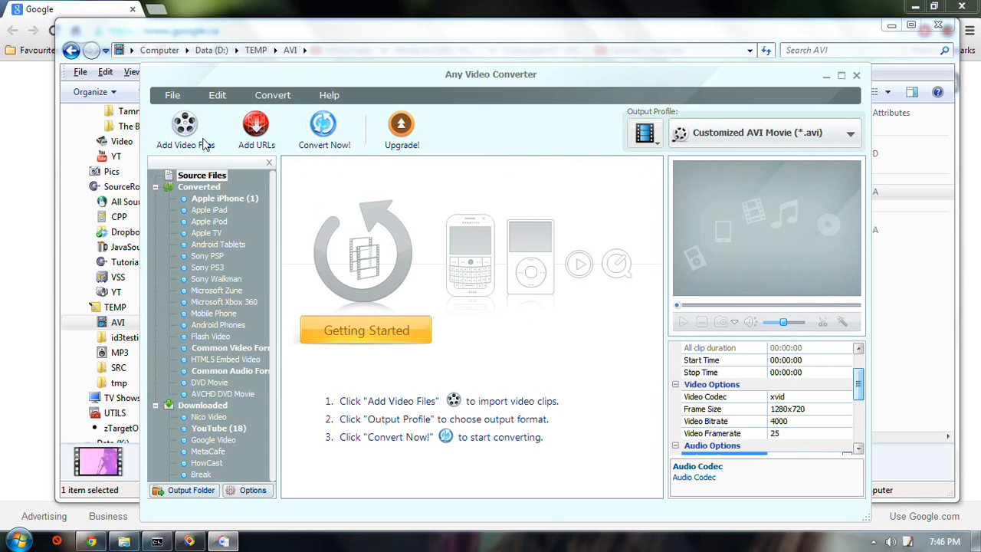
Add T2.C1.avi from the AVI folder to the conversion list once more.
left_click(185, 125)
left_click(411, 260)
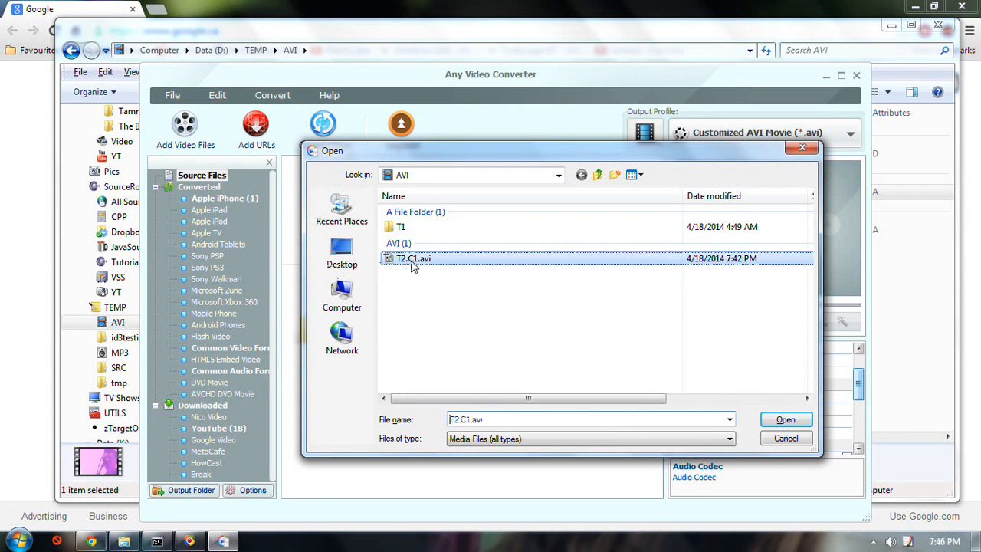
left_click(784, 420)
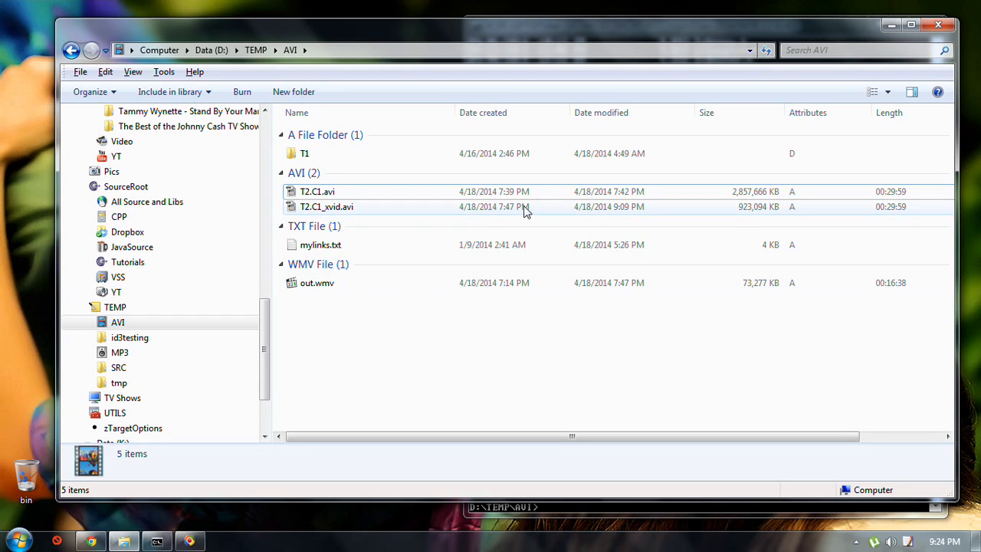
Try to open the original T2.C1.avi chunk in VirtualDub, and close the program.
left_click(486, 195)
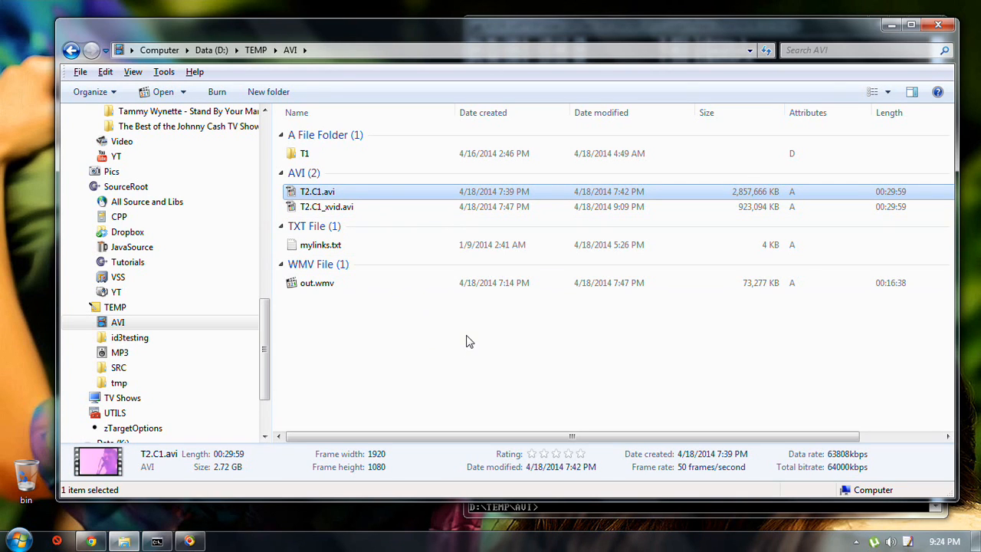
key("Return")
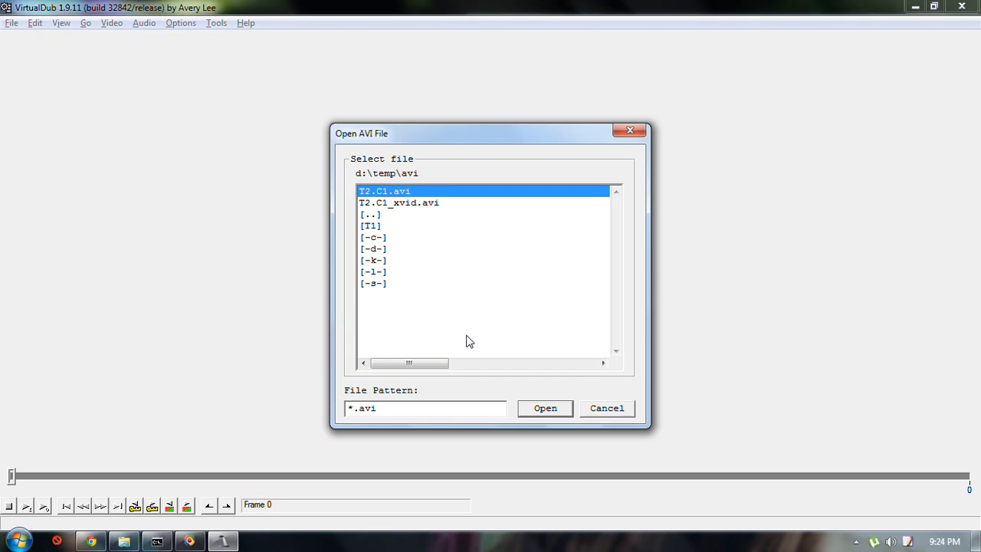
key("Return")
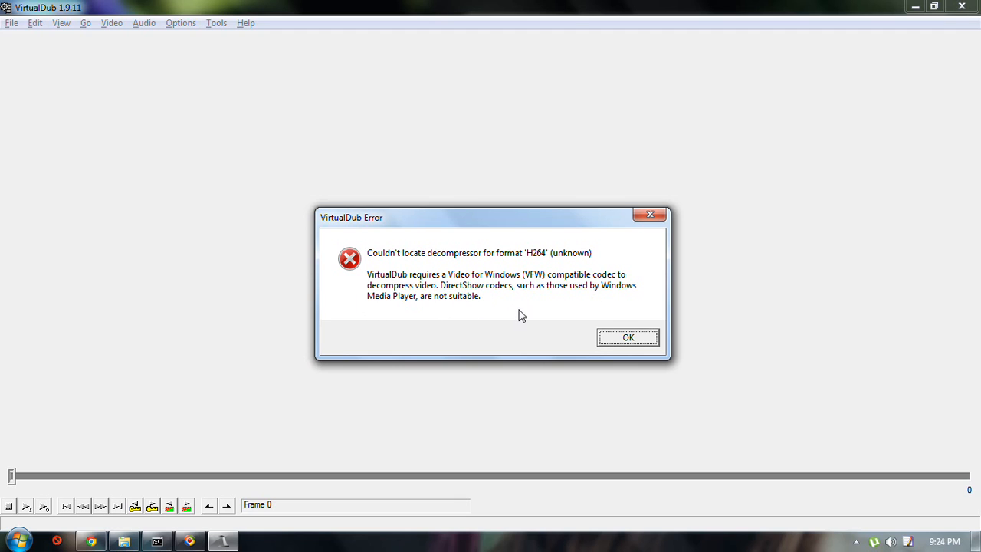
left_click(622, 341)
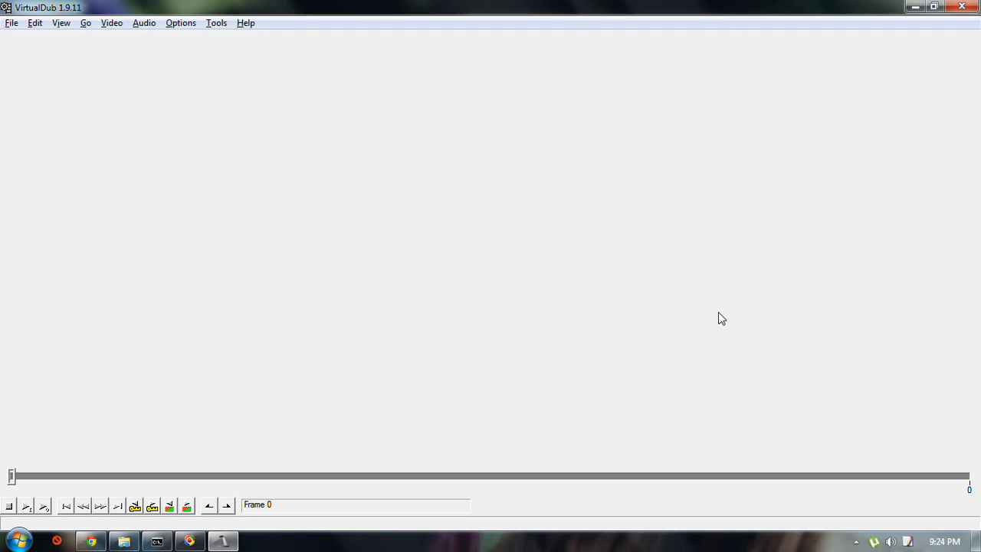
left_click(961, 7)
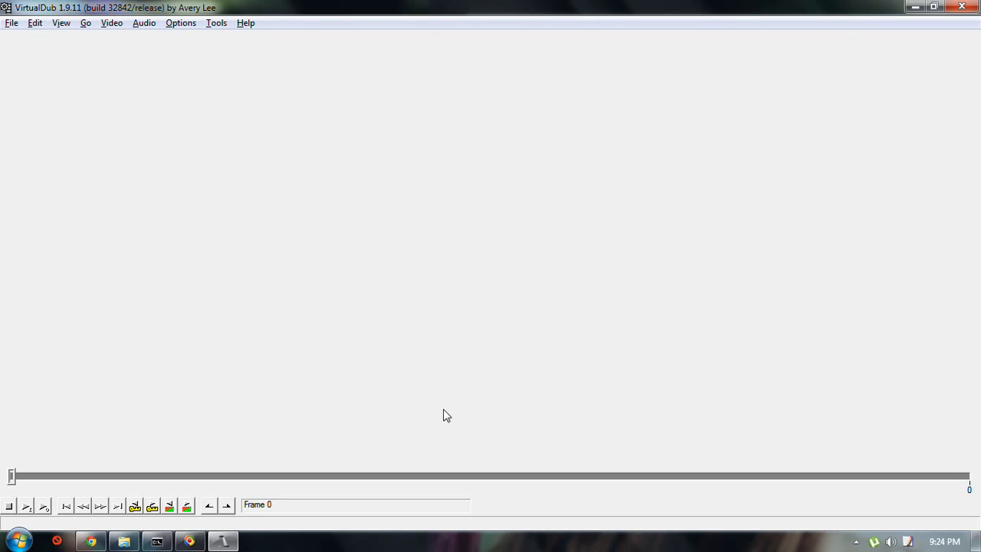
Open the converted T2.C1_xvid.avi in VirtualDub and dismiss the warning.
key("ctrl+o")
key("Down")
key("Return")
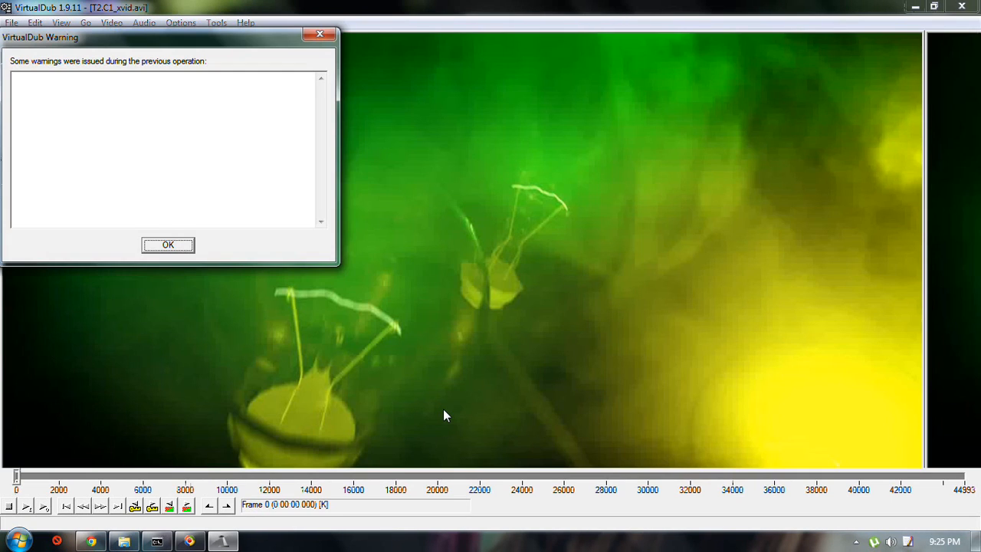
key("Return")
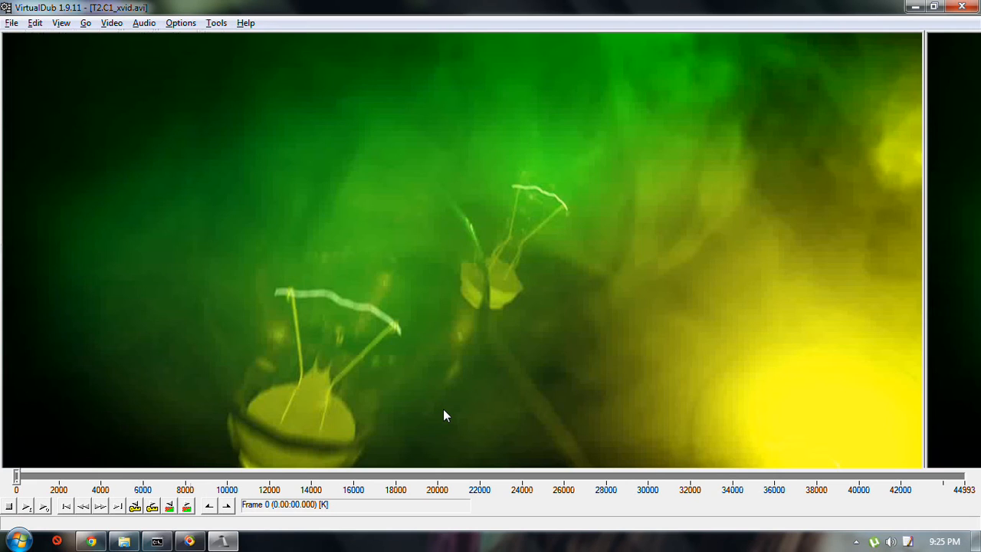
Play the start of the converted video, jump to about frame 9244, and set the input preview zoom to 75%.
key("space")
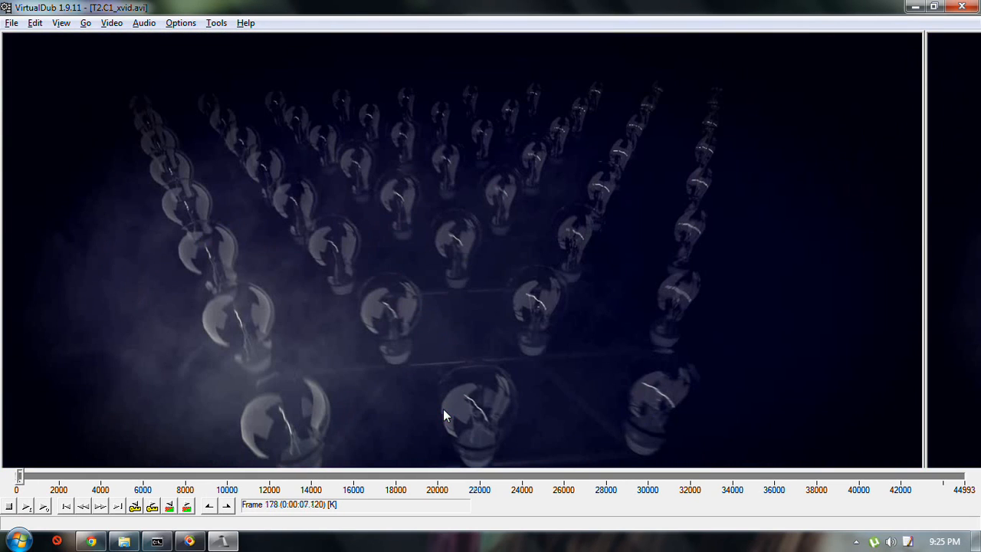
left_click(212, 475)
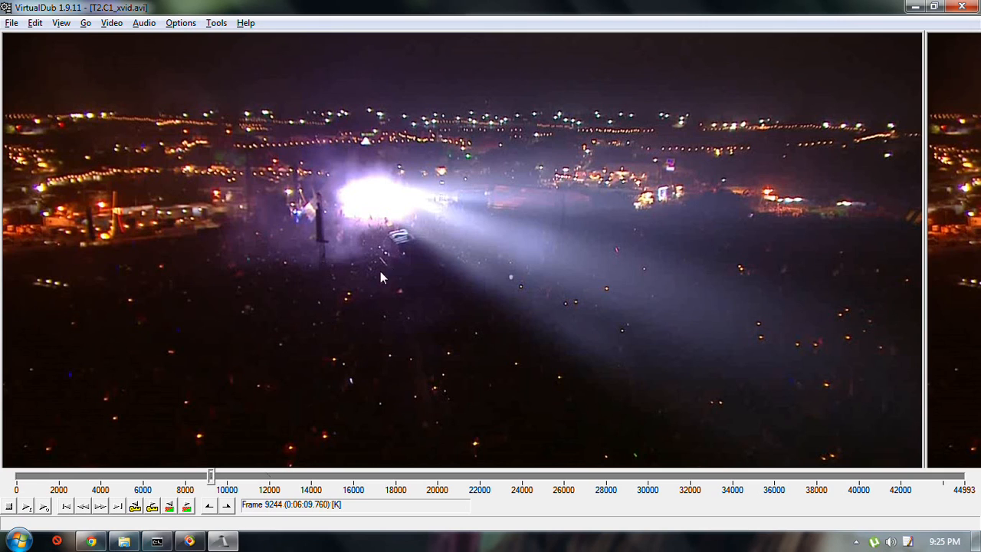
right_click(344, 238)
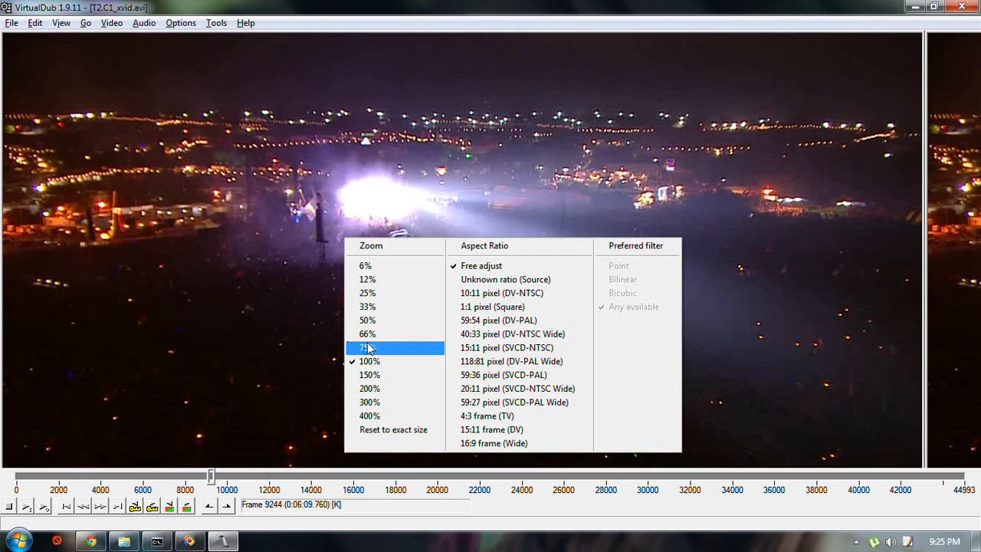
left_click(361, 348)
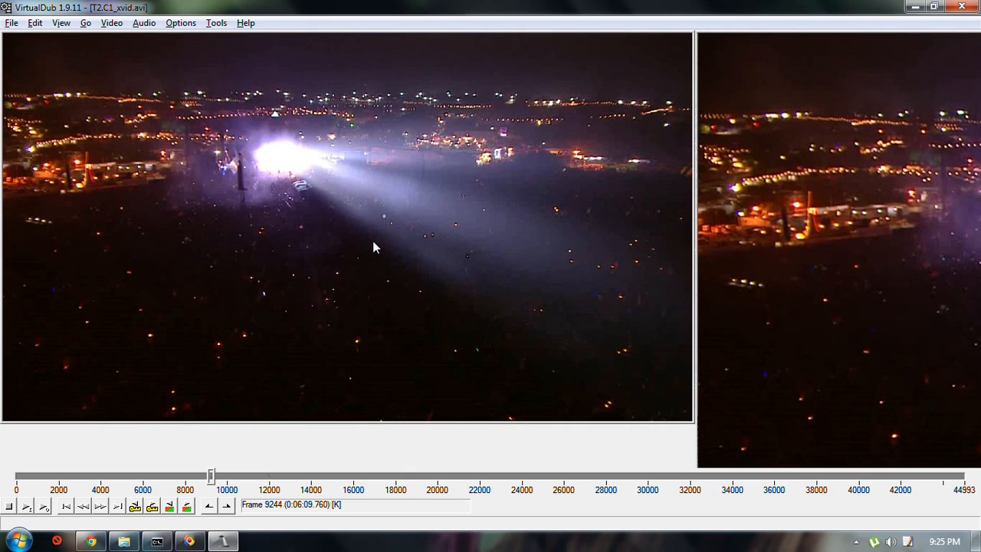
Step forward frame by frame from about frame 9244 to check the motion for interlacing, and close VirtualDub.
key("Right")
key("Right")
key("Right")
key("Right")
key("Right")
key("Right")
key("Right")
key("Right")
key("Right")
key("Right")
key("Right")
key("Right")
key("Right")
key("Right")
key("Right")
key("Right")
key("Right")
key("Right")
key("Right")
key("Right")
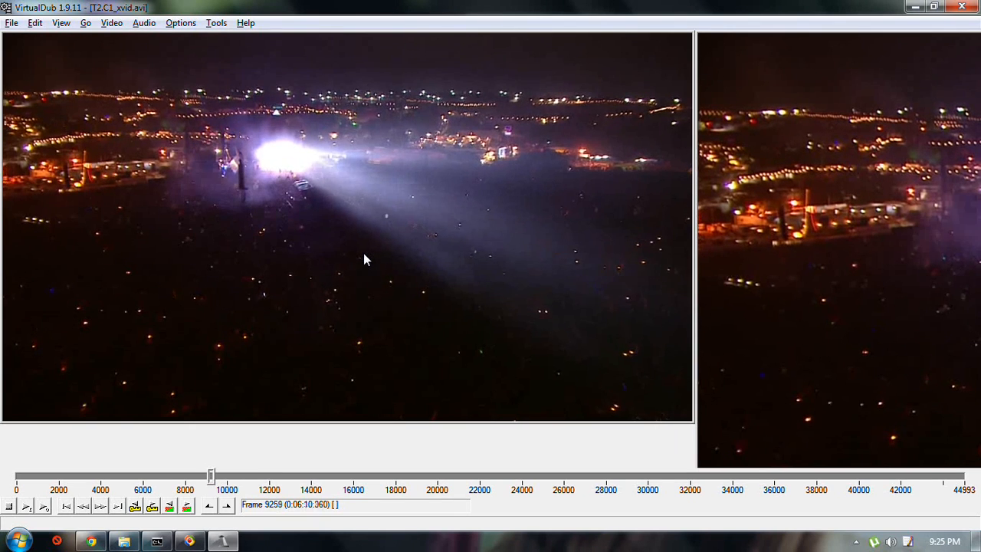
key("Right")
key("Right")
key("Right")
key("Right")
key("Right")
key("Right")
key("Right")
key("Right")
key("Right")
key("Right")
key("Right")
key("Right")
key("Right")
key("Right")
key("Right")
key("Right")
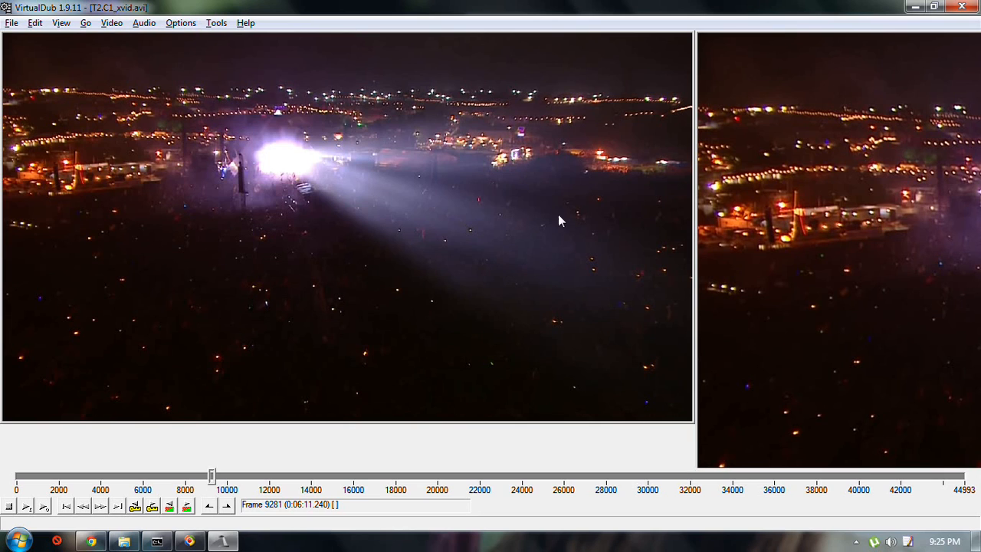
left_click(961, 6)
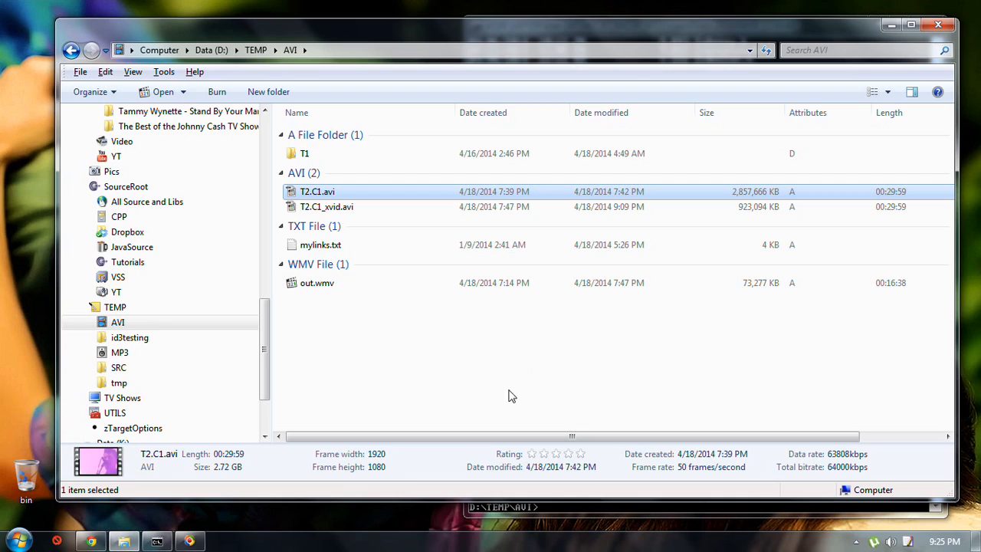
Check the file details of T2.C1_xvid.avi, and create a folder named T2 in the AVI folder.
left_click(354, 210)
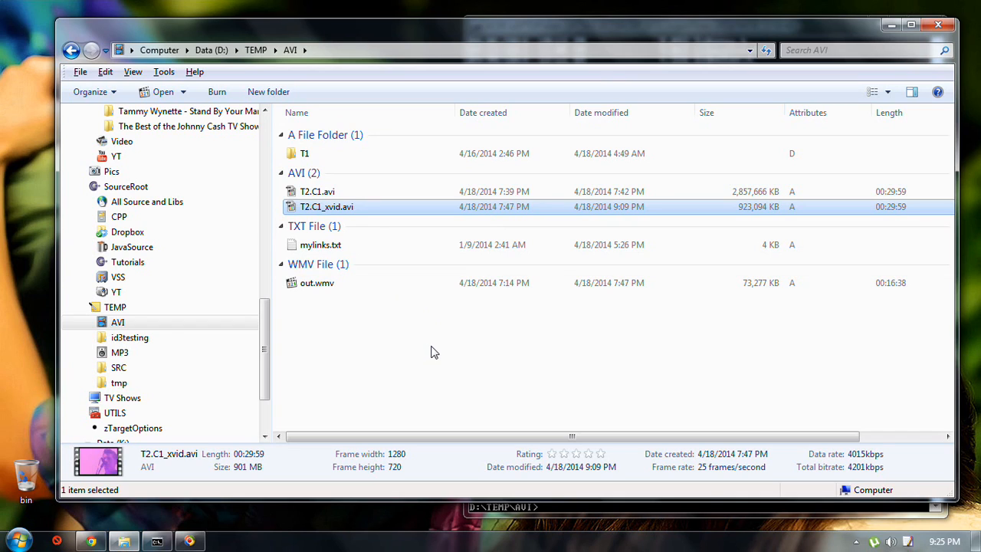
left_click(284, 98)
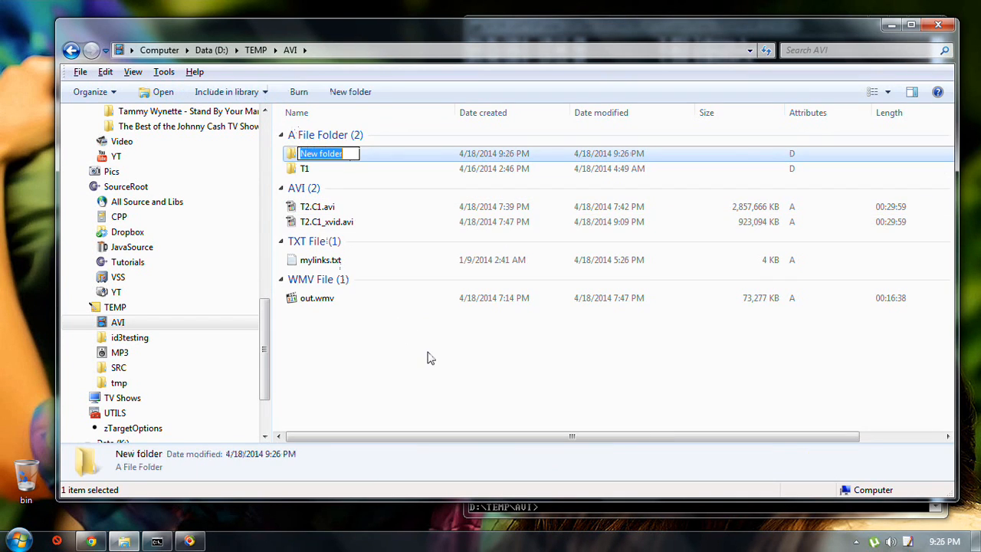
type("T2")
key("Return")
key("Return")
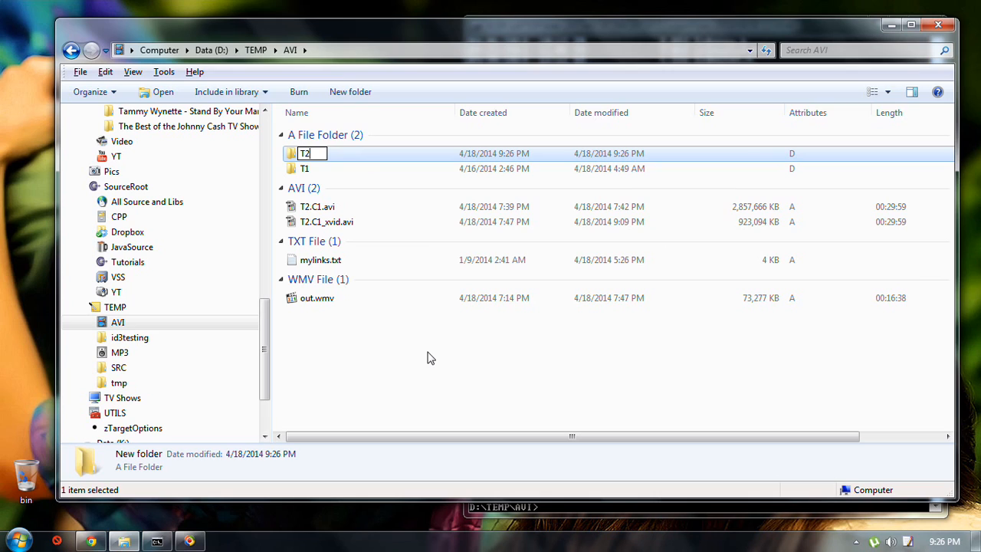
key("alt+y")
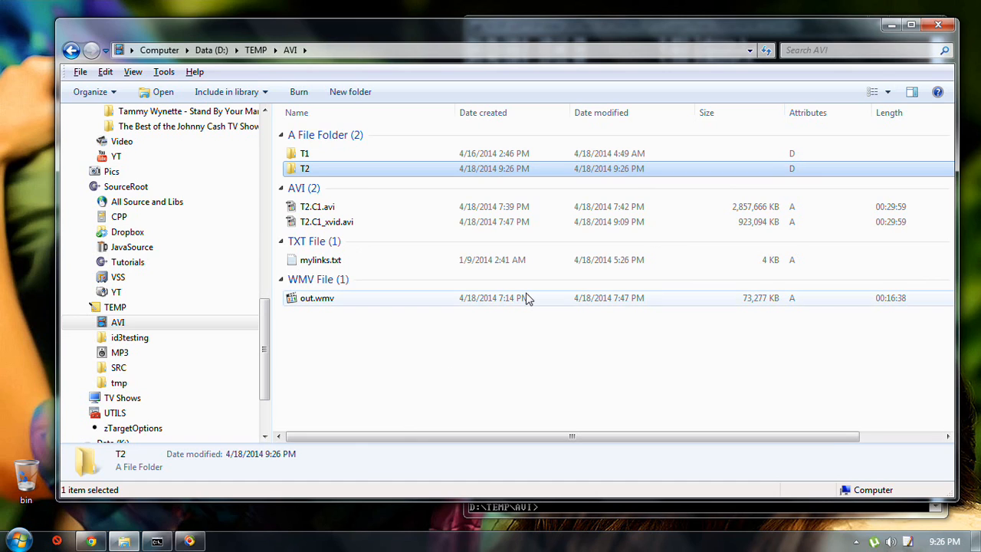
Switch to VirtualDub, load the direct.vcf processing settings, and open T2.C1_xvid.avi.
key("ctrl+alt+v")
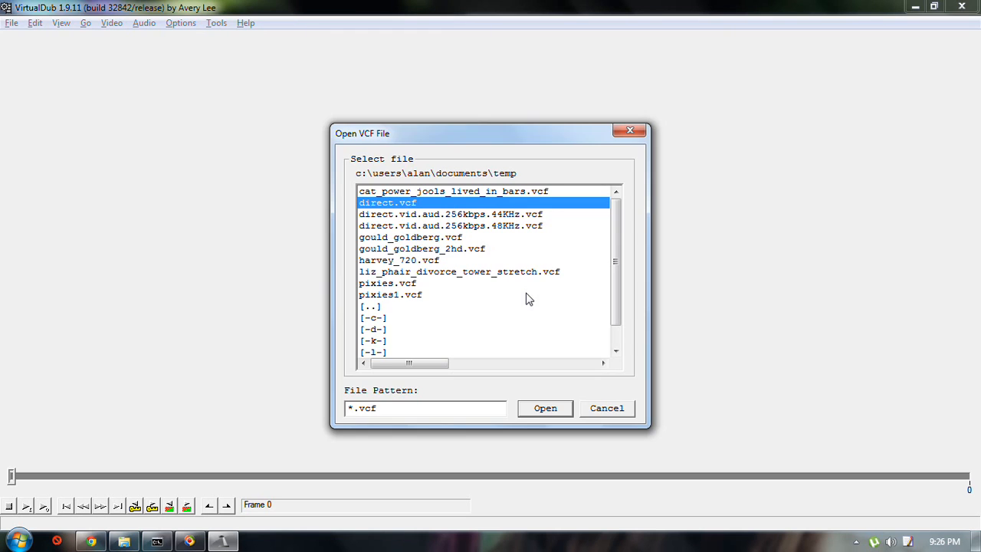
key("Return")
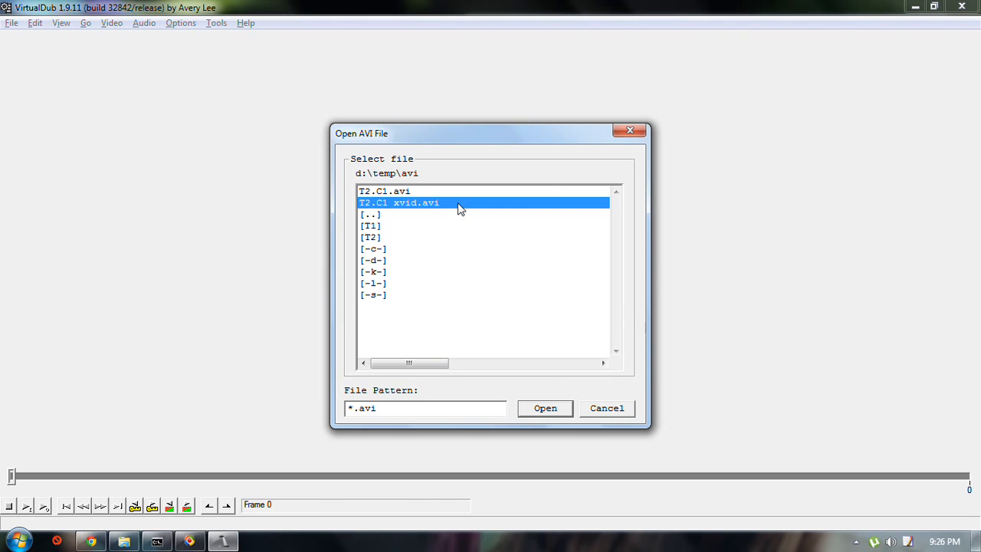
double_click(458, 203)
key("Return")
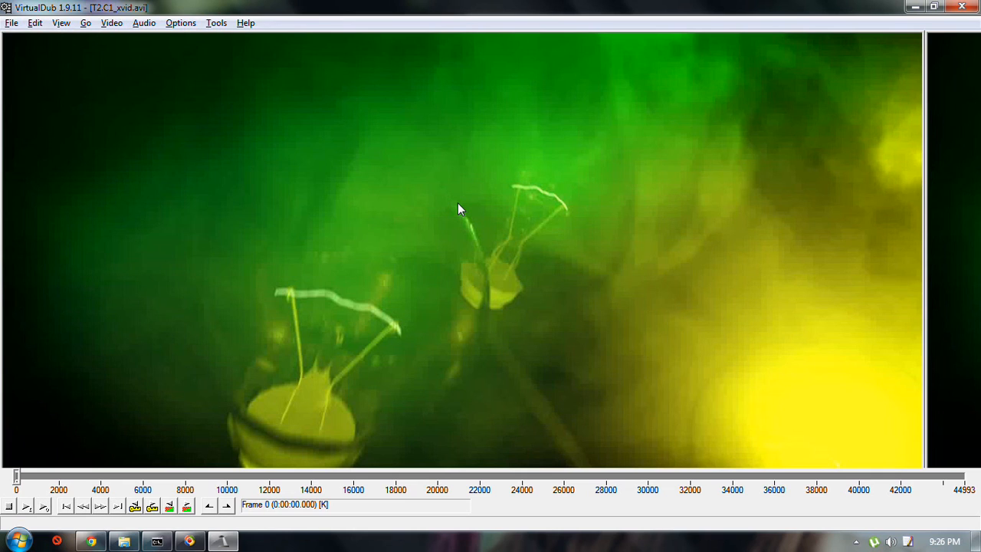
Replace the video's audio source with the audio from the original T2.C1.avi file.
key("alt+a")
key("Down")
key("Down")
key("Down")
key("Down")
key("Down")
key("Down")
key("Down")
key("Down")
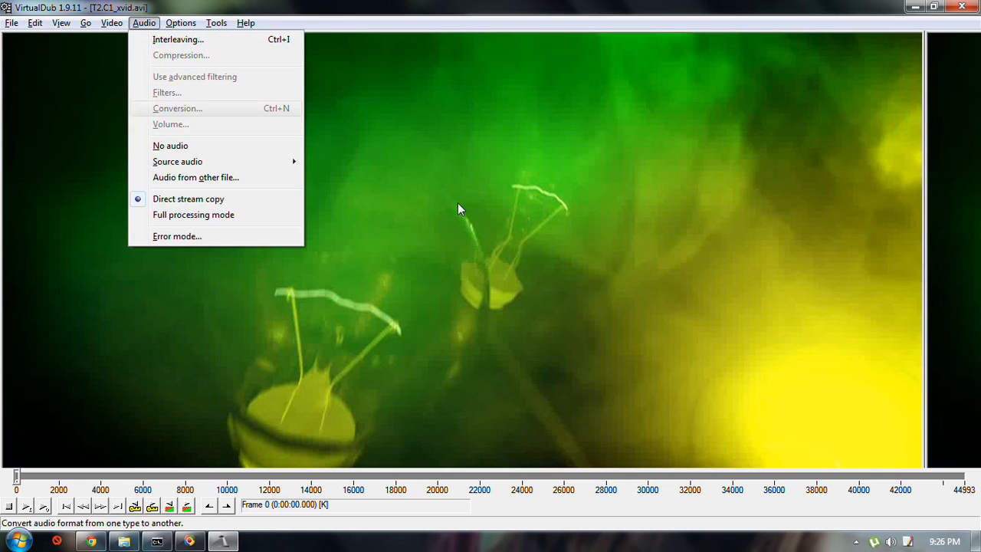
key("Return")
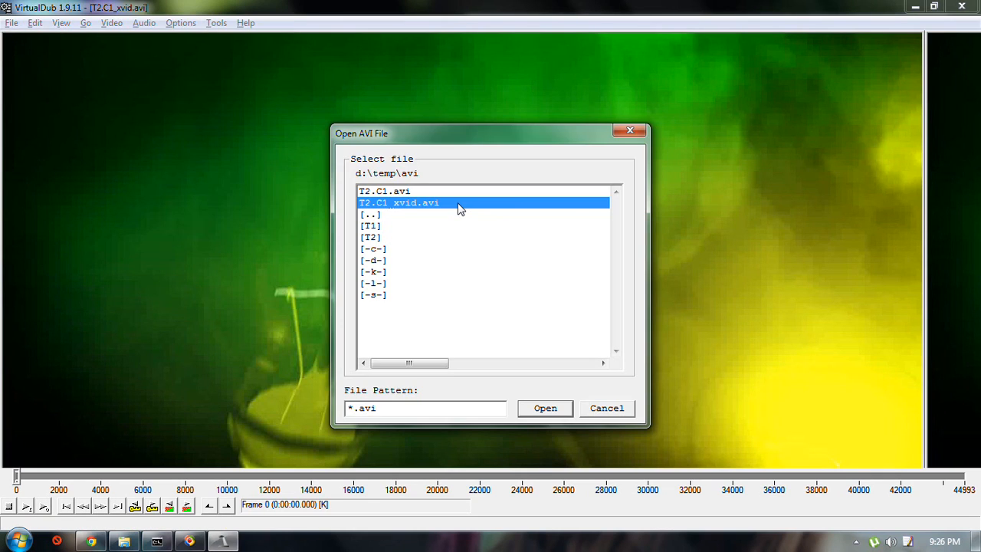
left_click(453, 191)
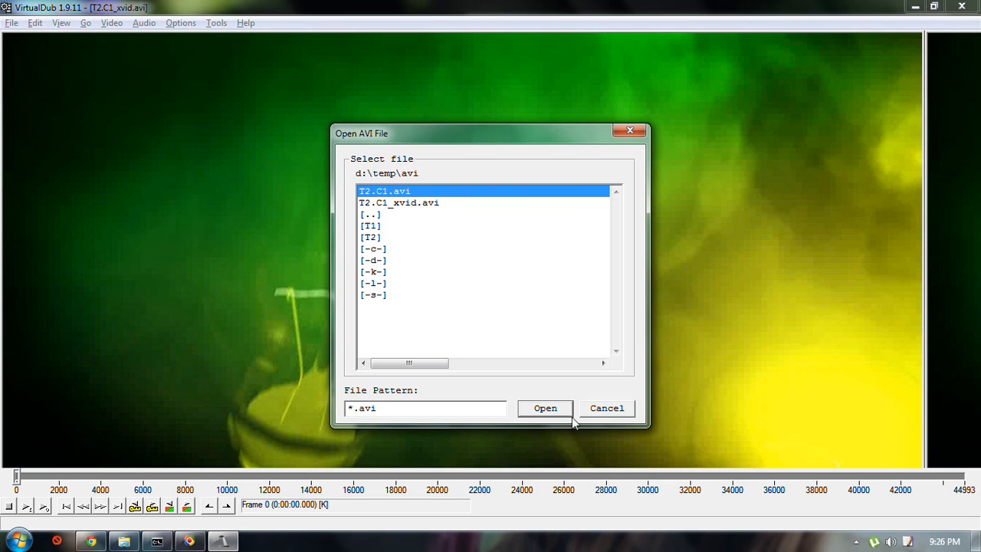
left_click(547, 409)
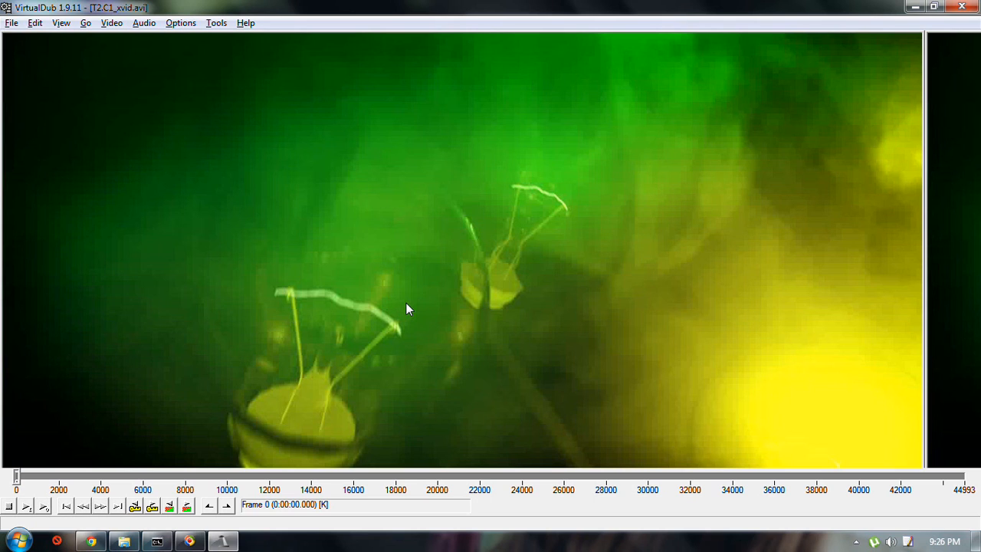
Save the recombined video as T2.C1.720p.avi in the T2 folder.
key("F7")
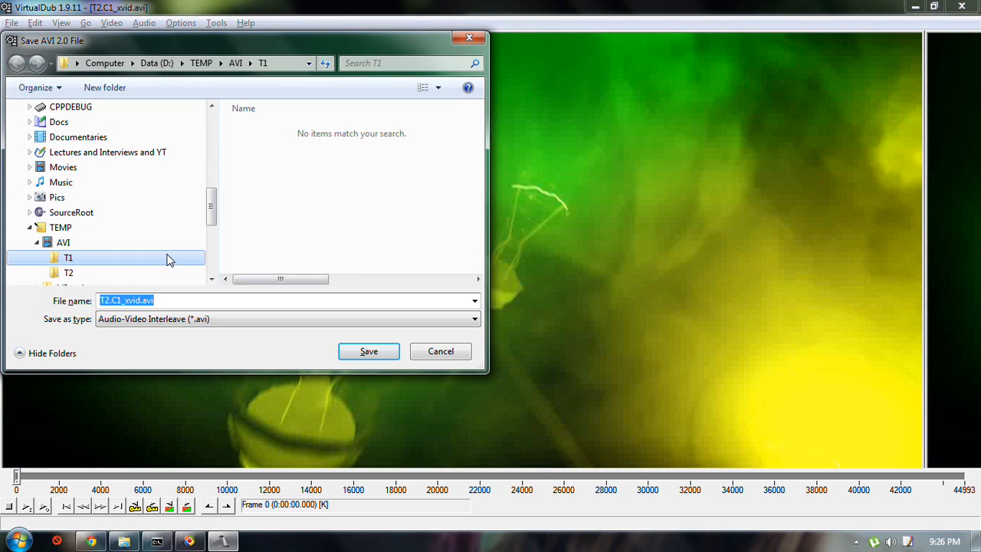
left_click(127, 273)
left_click(175, 300)
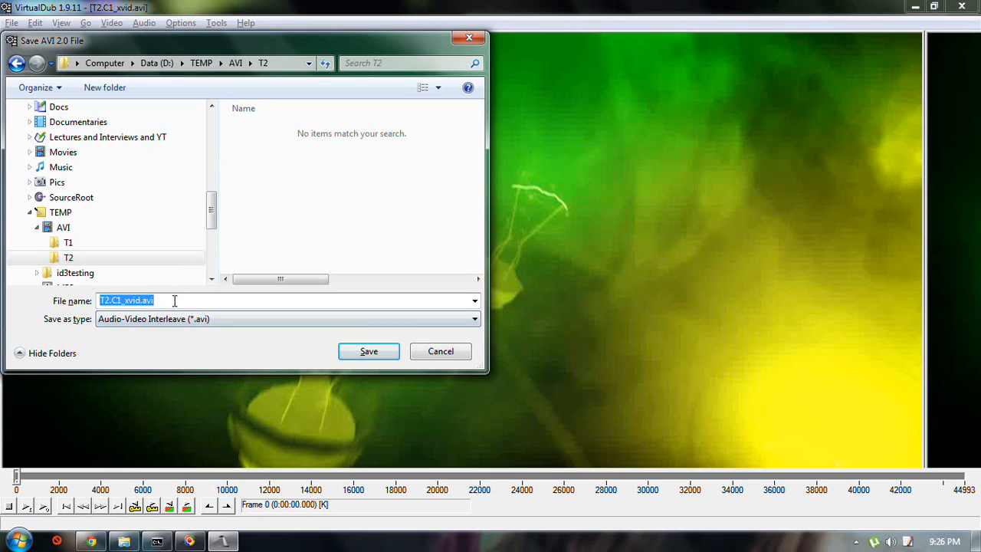
key("End")
key("Left")
key("Left")
key("Left")
key("Left")
key("shift+Left")
key("shift+Left")
key("shift+Left")
key("shift+Left")
key("BackSpace")
type("720p")
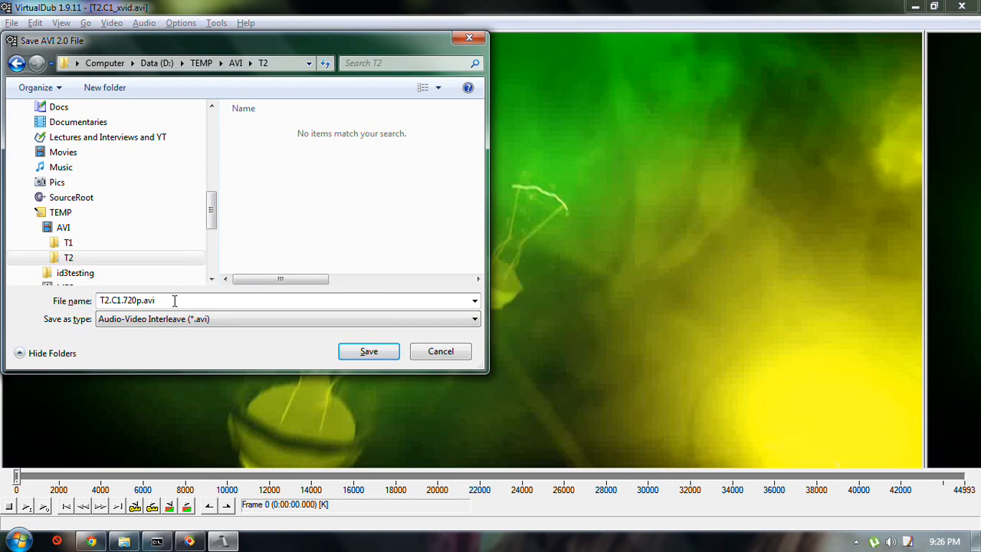
key("Return")
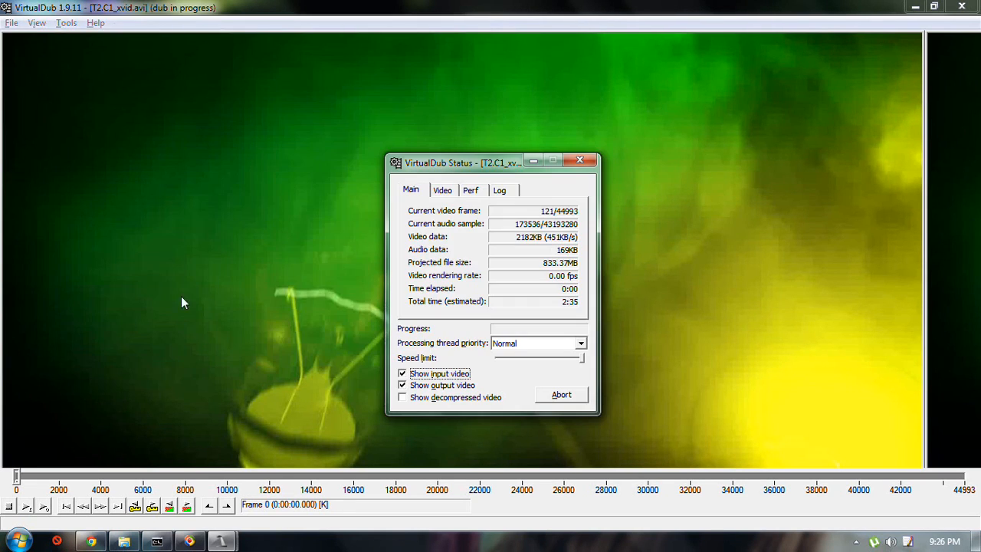
Minimize VirtualDub during the save and send it to the system tray with Systman 3000.
left_click(915, 7)
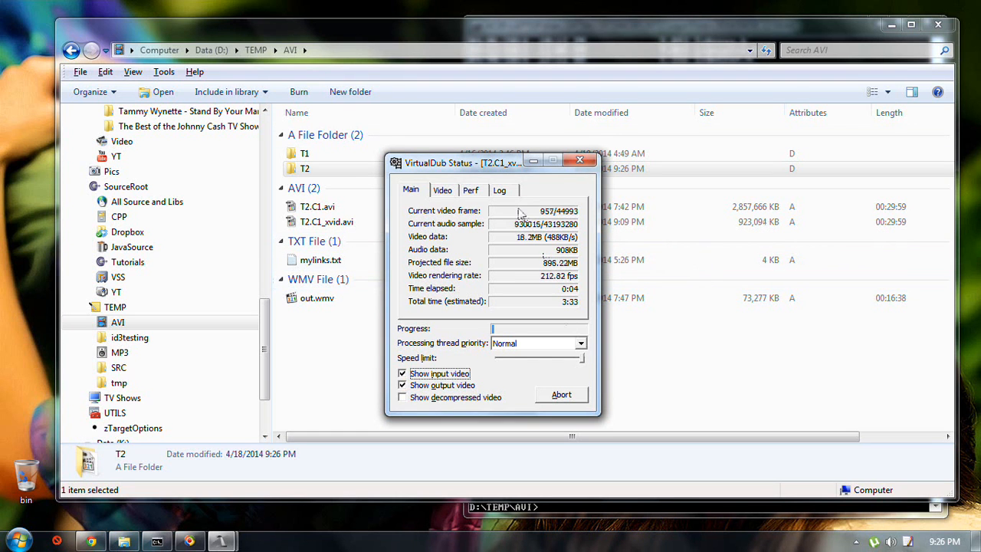
key("ctrl+alt+s")
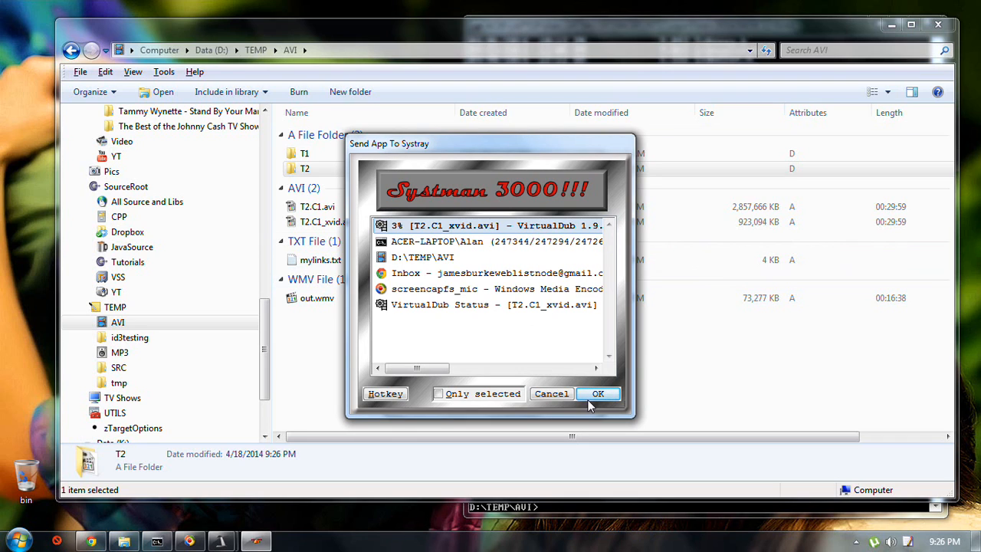
left_click(590, 395)
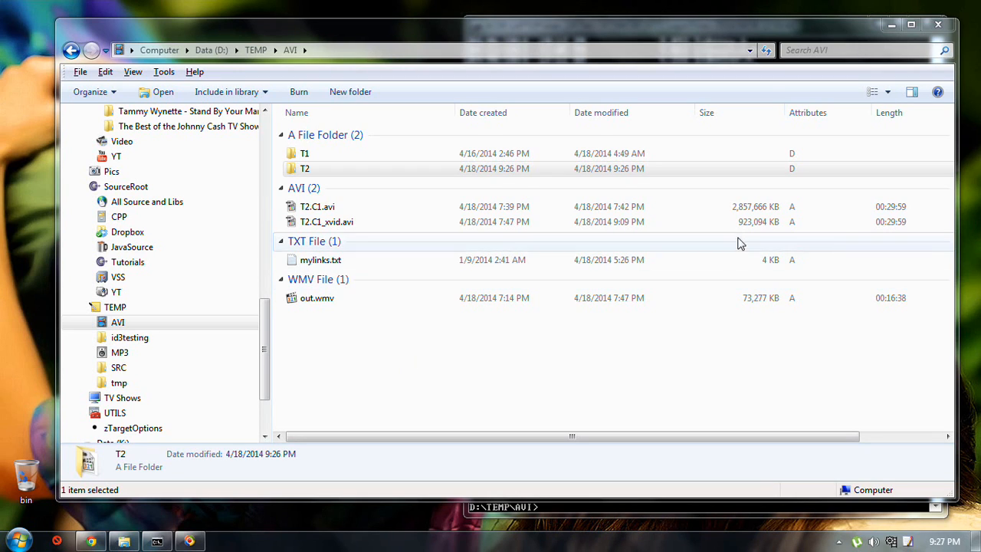
Check the save progress and the growing T2.C1.720p.avi in the T2 folder, and return to the AVI folder.
mouse_move(893, 544)
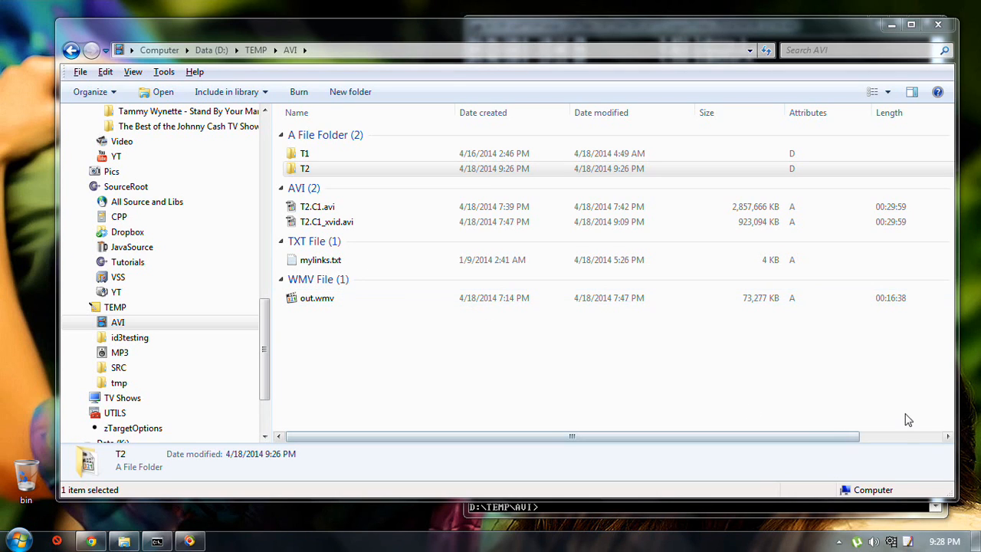
mouse_move(893, 544)
double_click(394, 171)
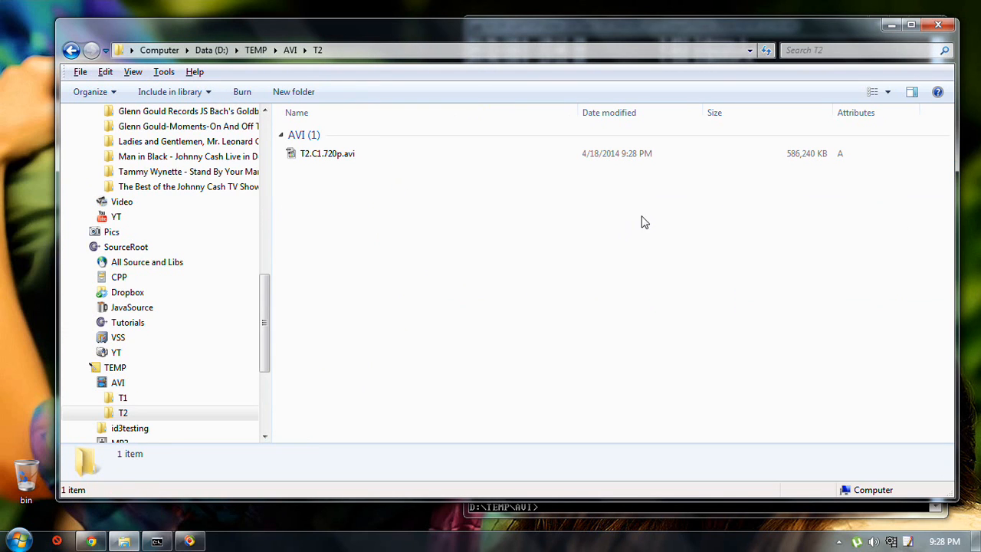
left_click(130, 389)
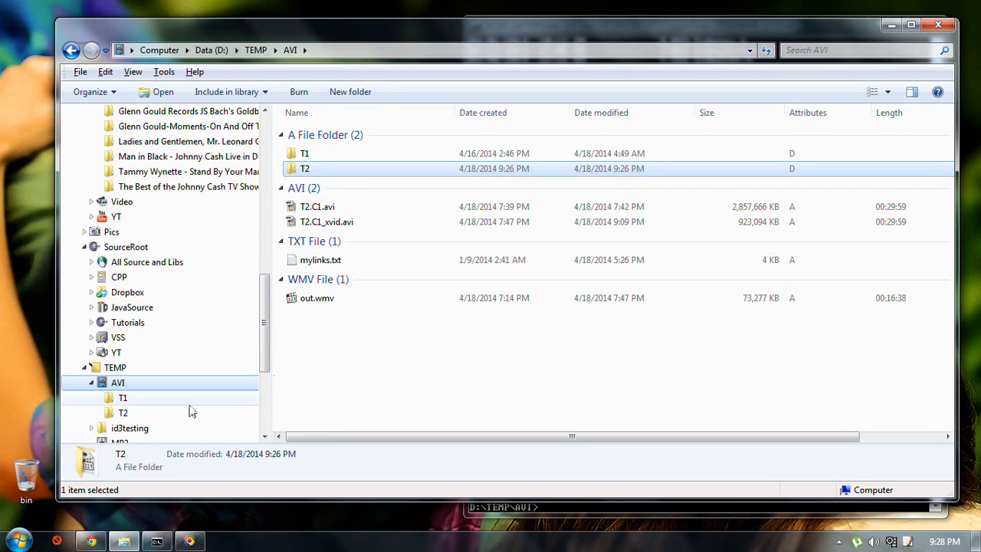
left_click(123, 413)
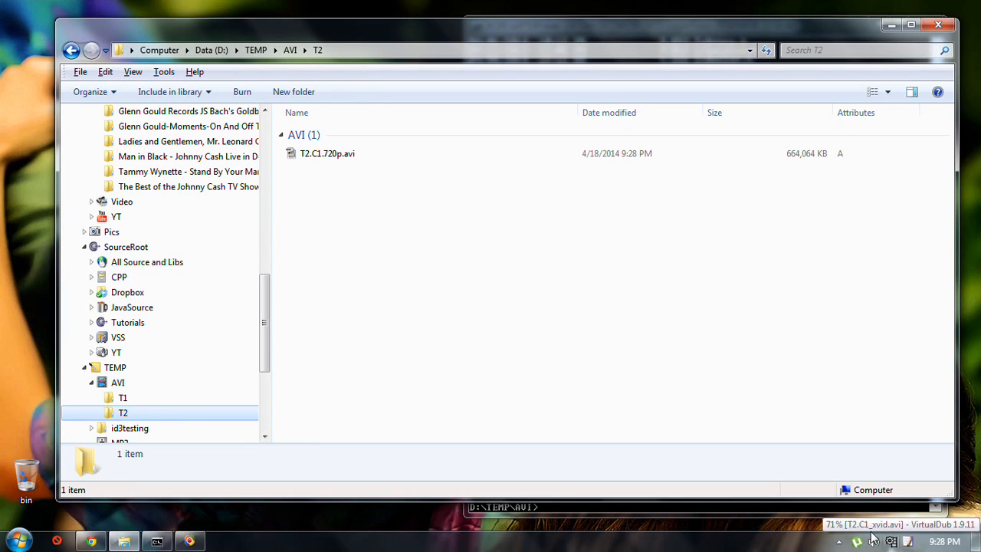
left_click(144, 384)
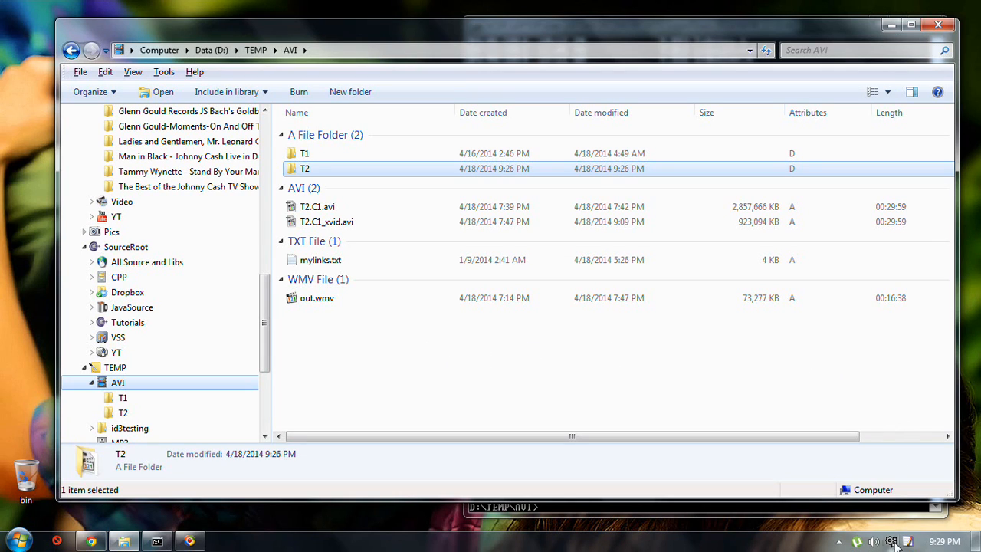
Restore VirtualDub from the system tray and close it.
mouse_move(892, 543)
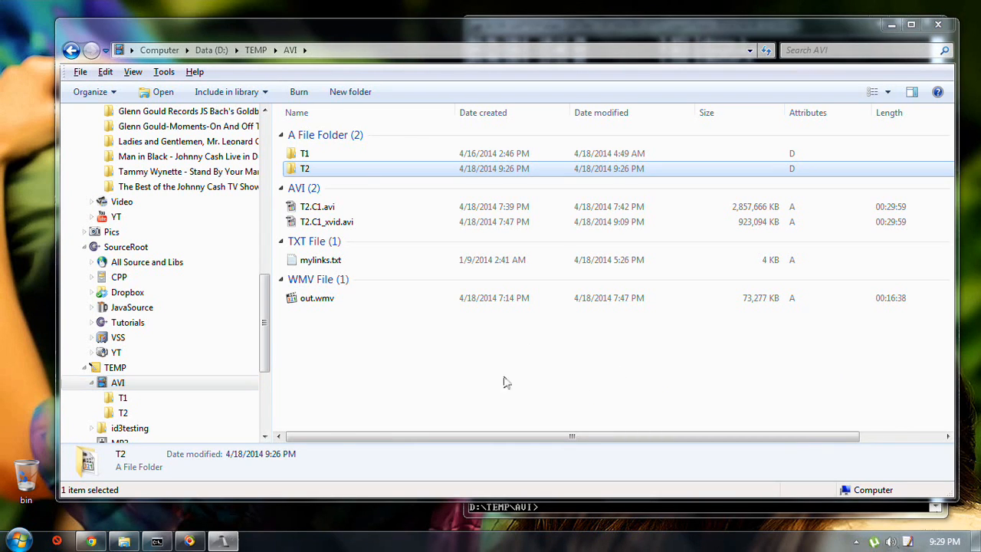
left_click(222, 543)
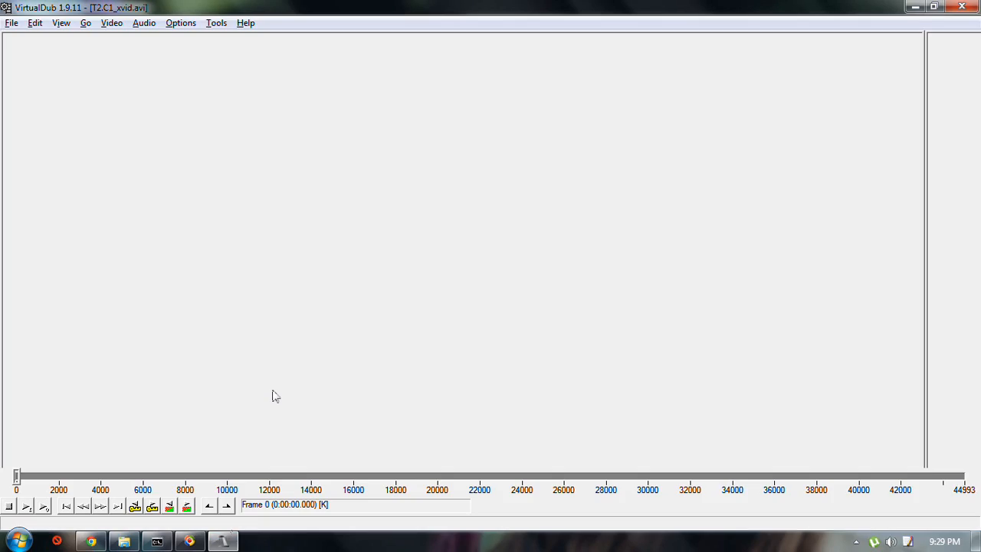
key("alt+F4")
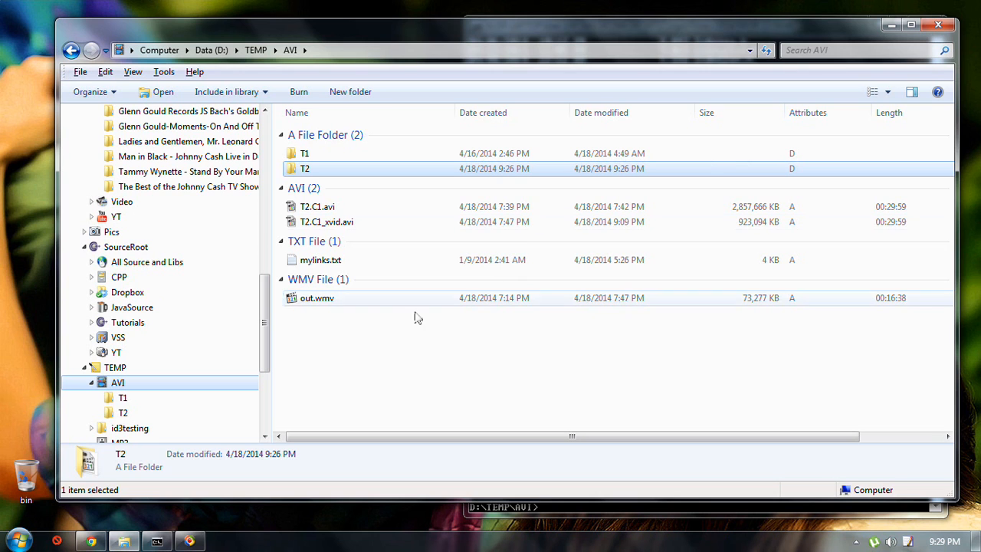
Inspect the video and audio details of T2.C1.720p.avi in the T2 folder with MediaInfo, and close the report.
double_click(382, 170)
left_click(382, 156)
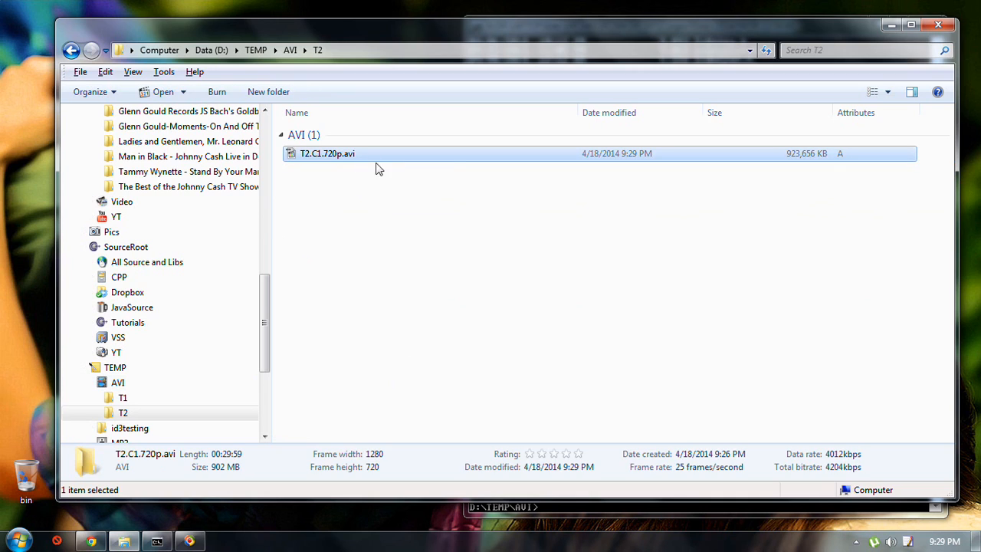
right_click(441, 157)
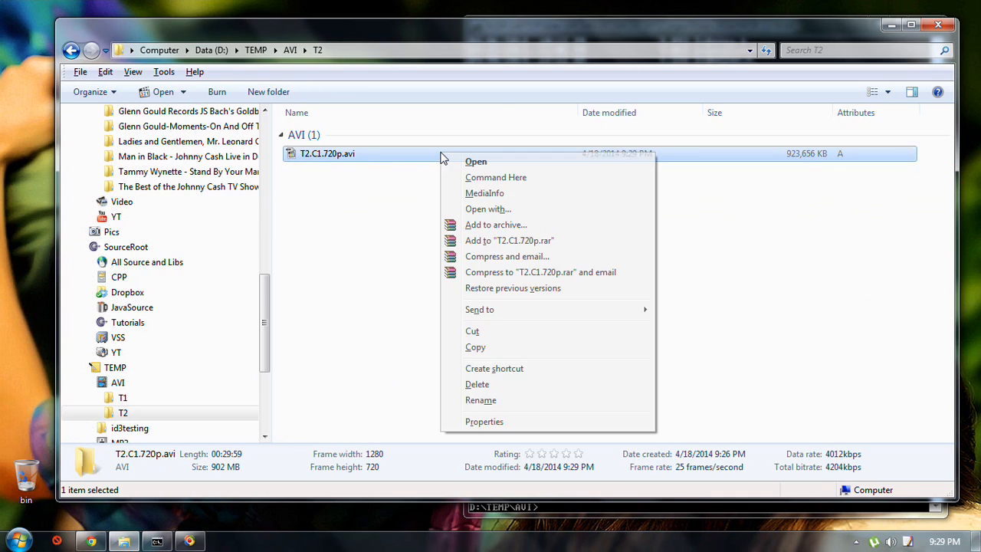
left_click(483, 193)
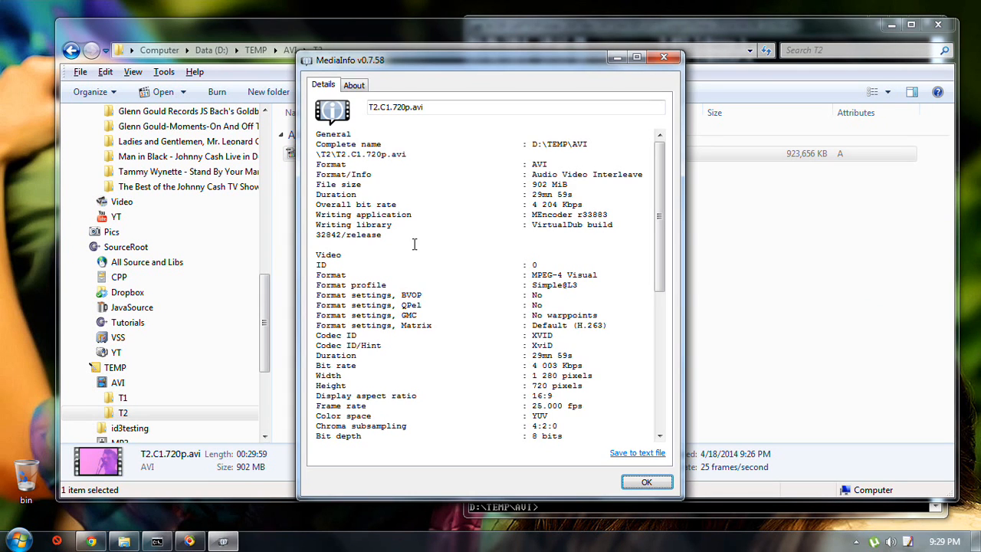
left_click_drag(659, 259, 644, 275)
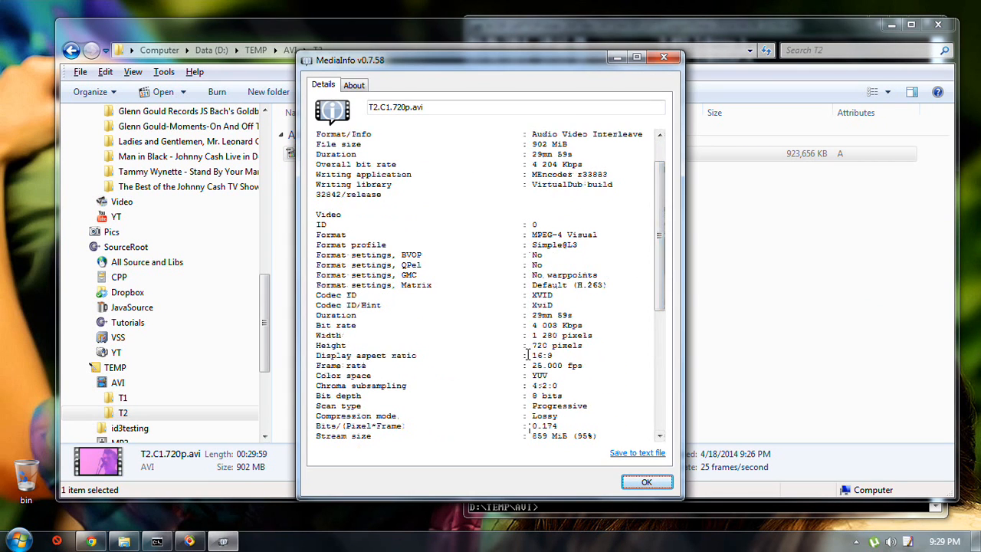
left_click_drag(657, 280, 666, 306)
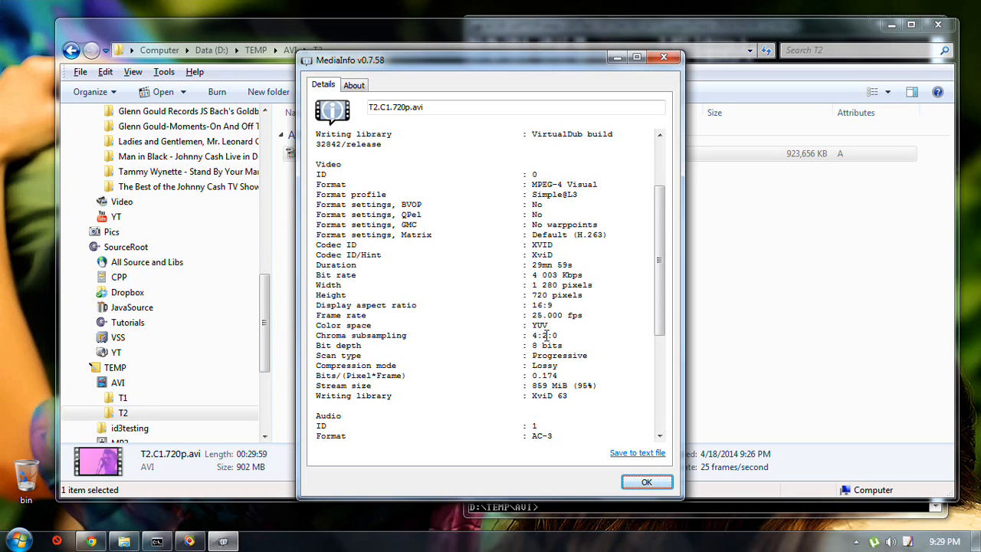
left_click_drag(664, 296, 648, 384)
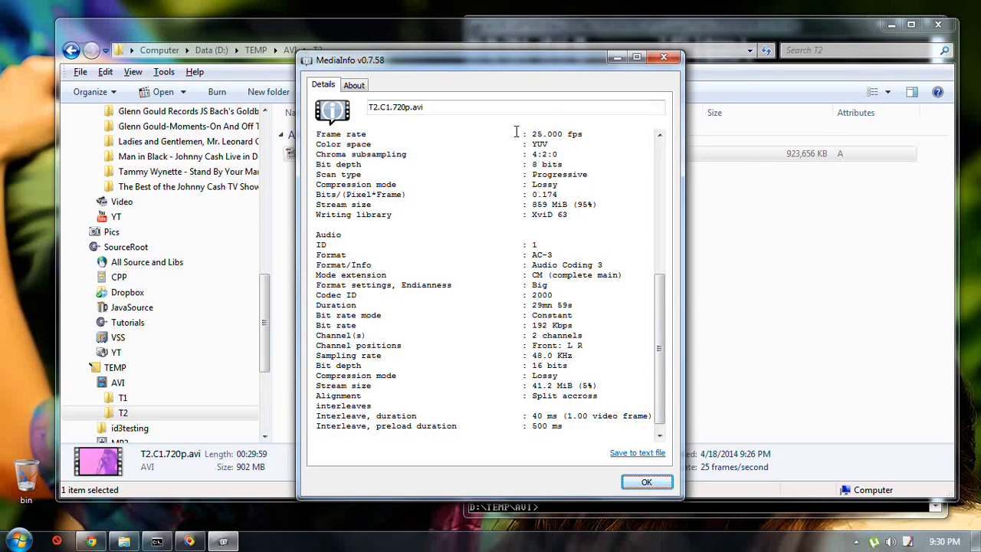
left_click(667, 59)
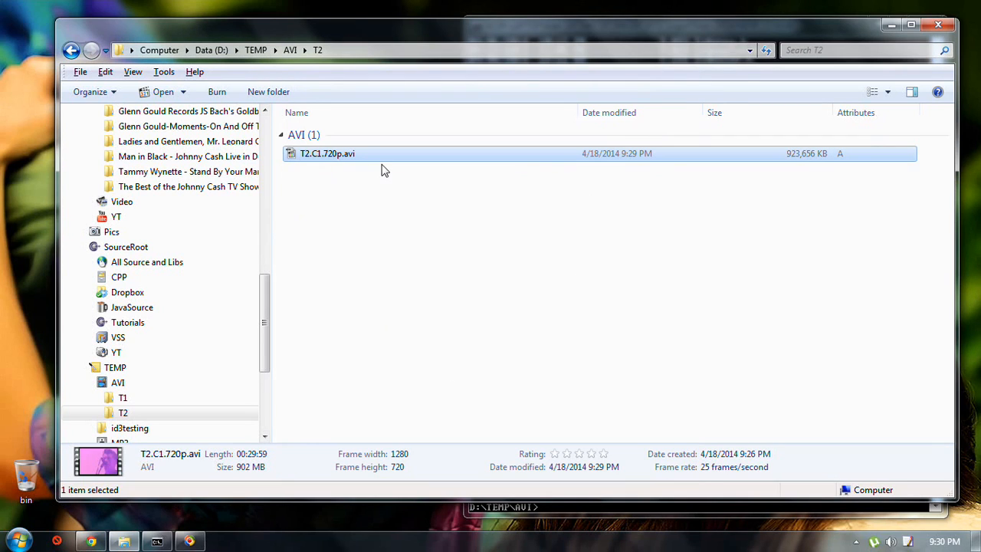
left_click(427, 269)
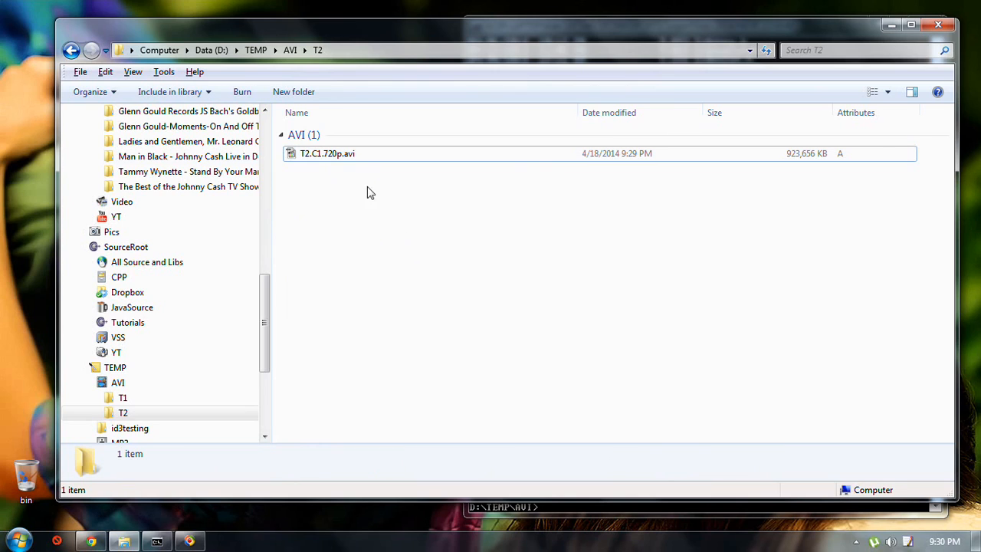
Launch Avidemux 2.6 (32-bit).
left_click(376, 153)
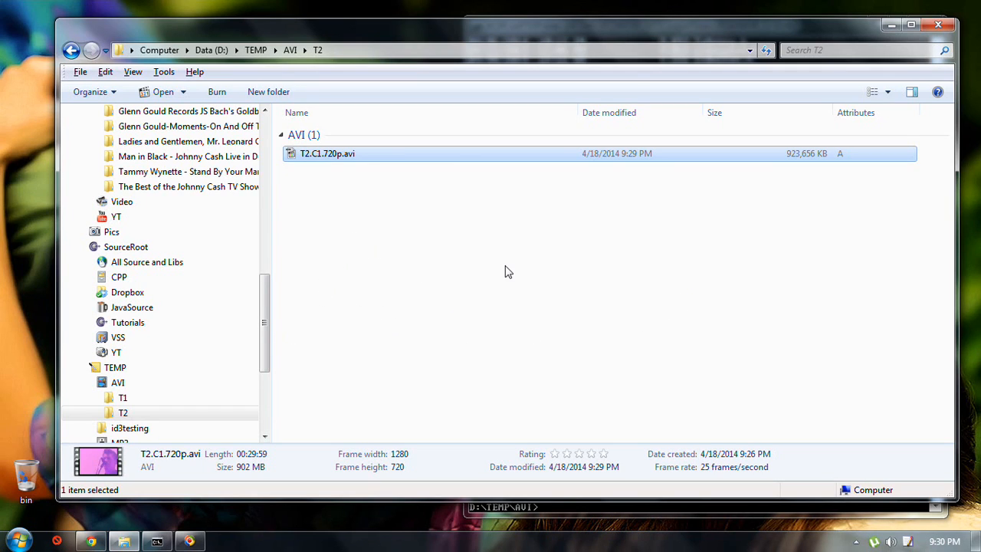
key("super")
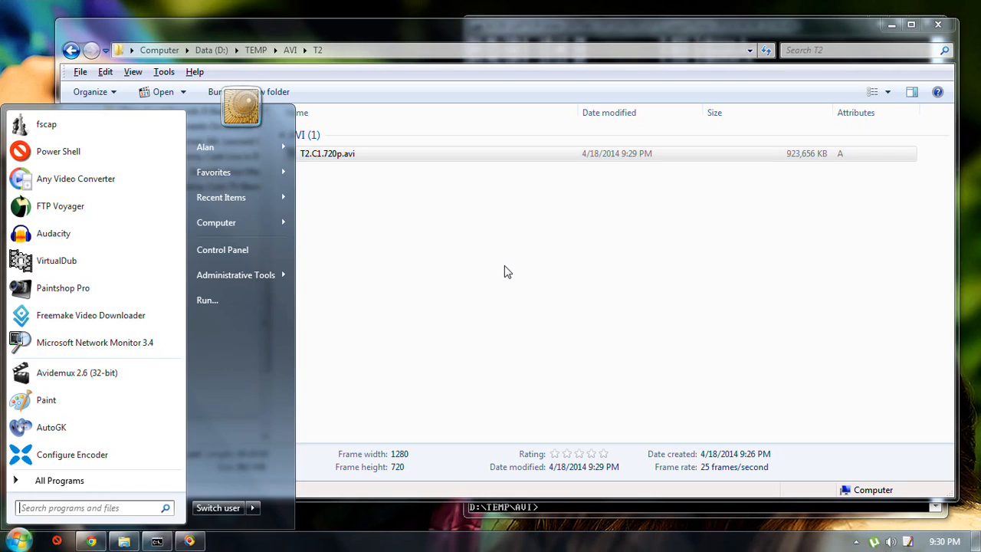
left_click(111, 374)
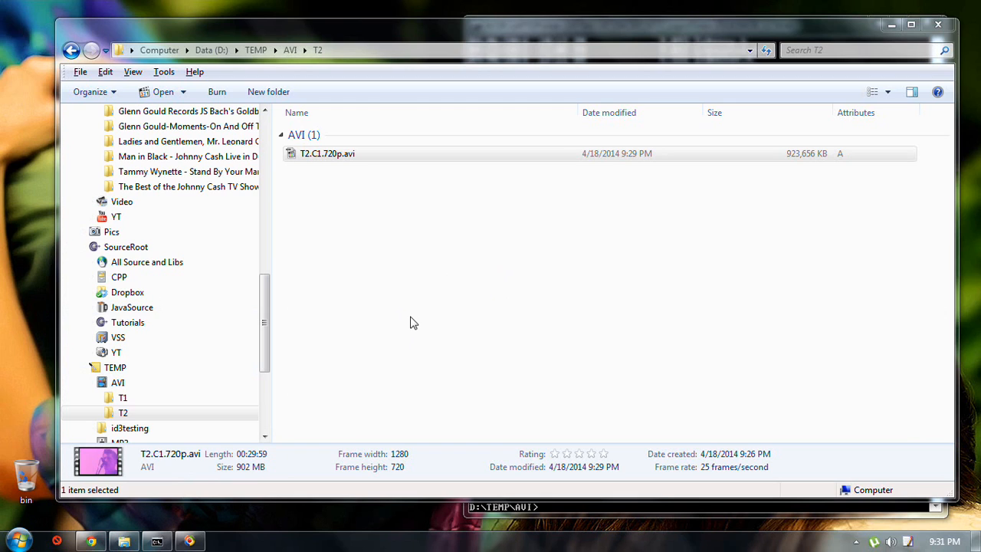
Delete T2.C1.avi and T2.C1_xvid.avi from the AVI folder.
left_click(126, 383)
left_click(388, 208)
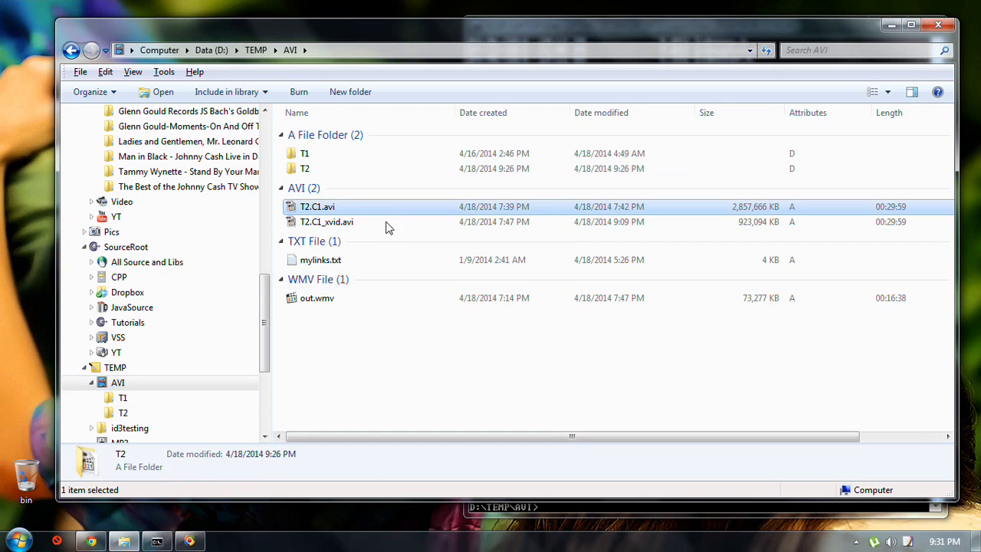
left_click(388, 222, "shift")
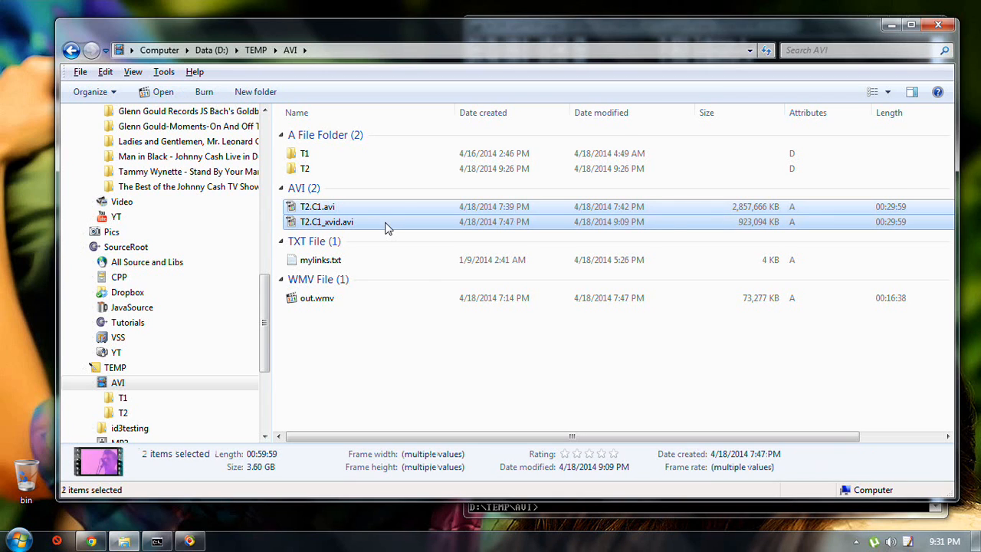
key("Delete")
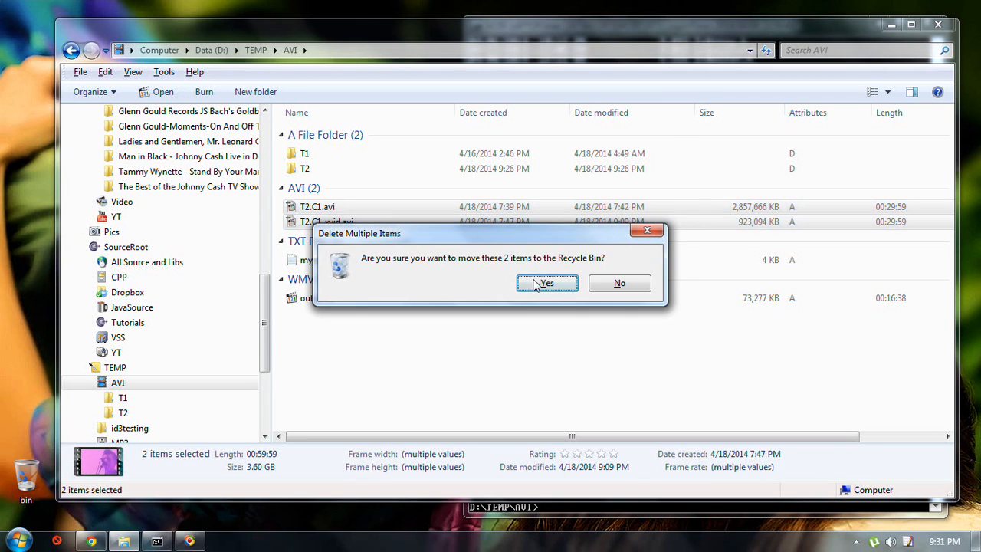
left_click(503, 310)
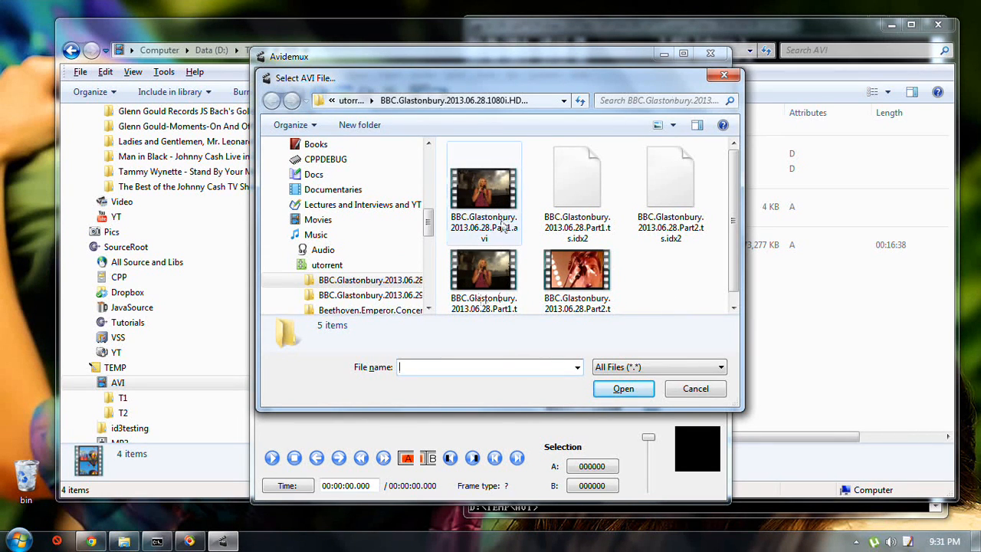
Load BBC.Glastonbury.2013.06.28.Part2.ts into Avidemux.
left_click(733, 307)
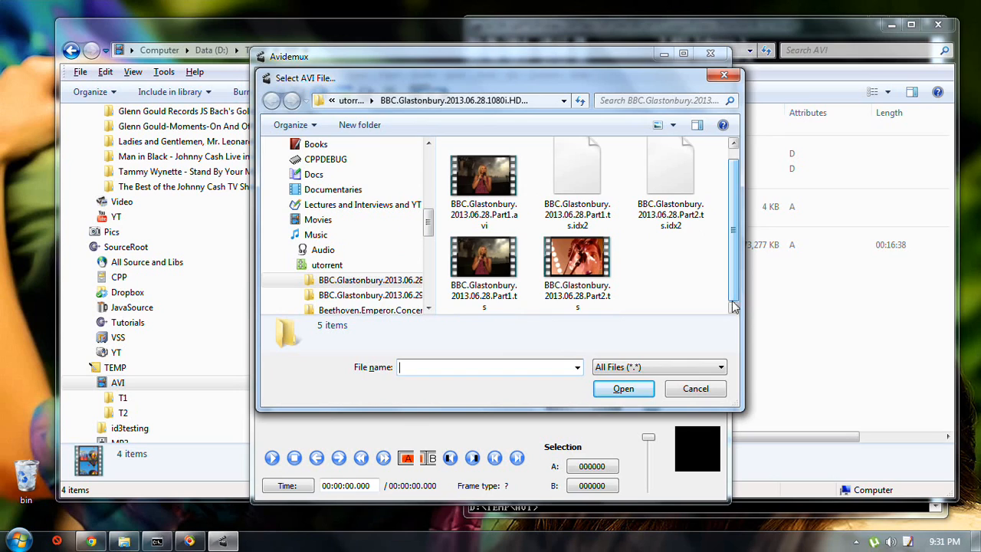
double_click(589, 264)
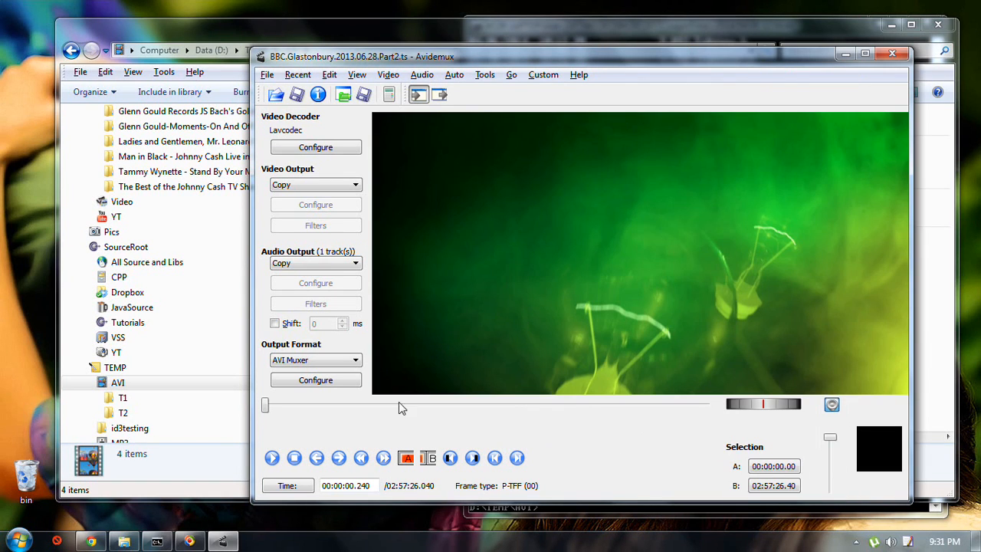
Try to jump to the very start of the video by timestamp.
left_click(287, 487)
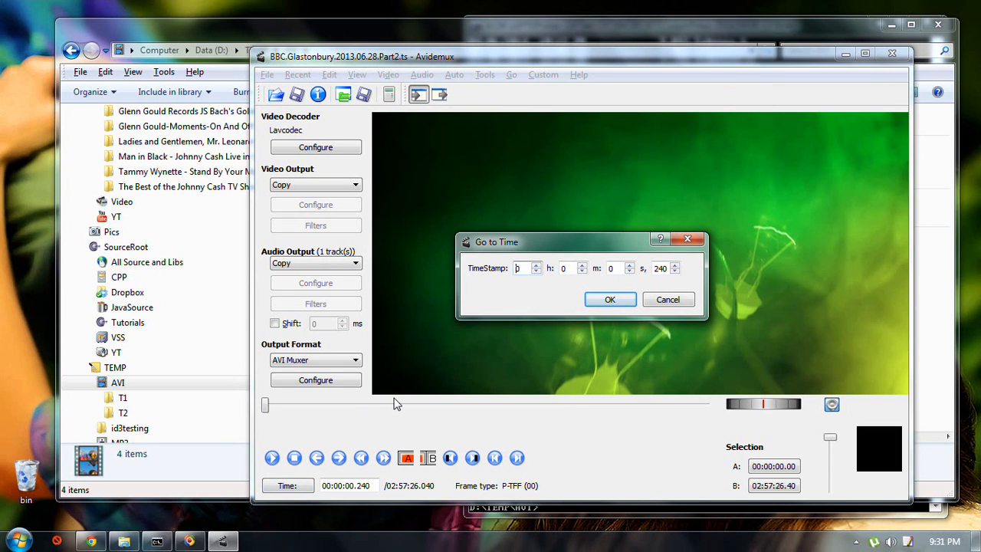
key("Tab")
type("00:")
type("000")
key("Return")
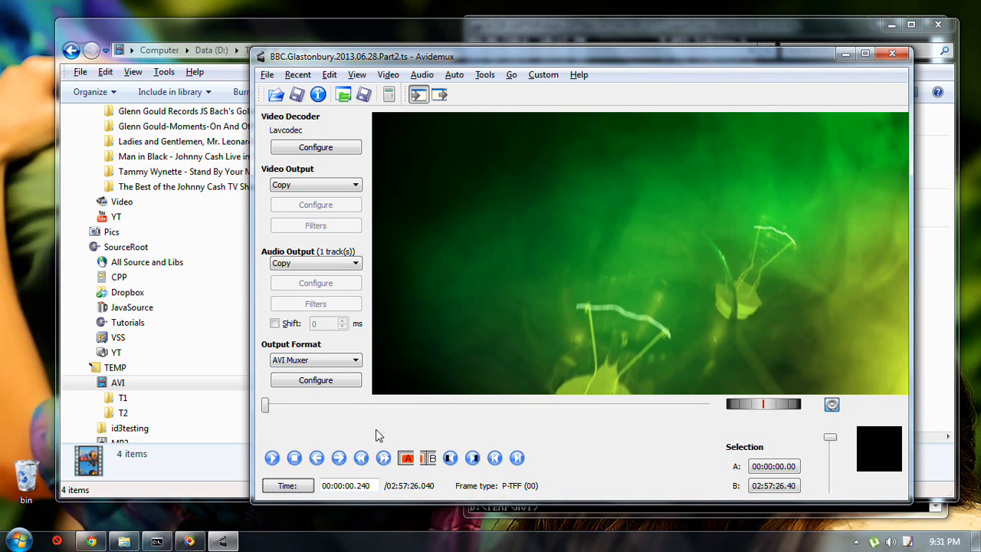
Go to the 30-minute timestamp and set the selection's start marker A there.
left_click(299, 487)
key("Tab")
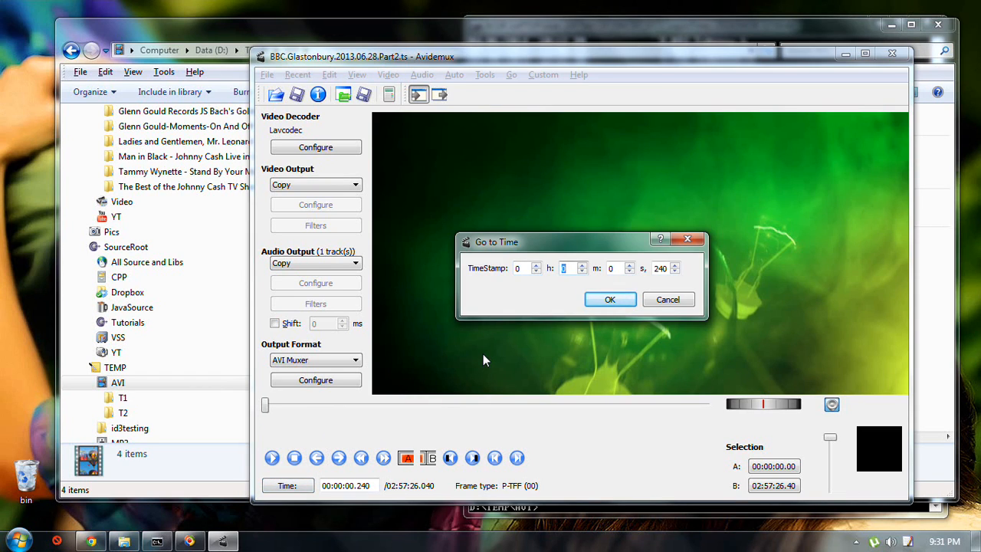
type("30")
key("Tab")
key("Tab")
type("0")
key("Return")
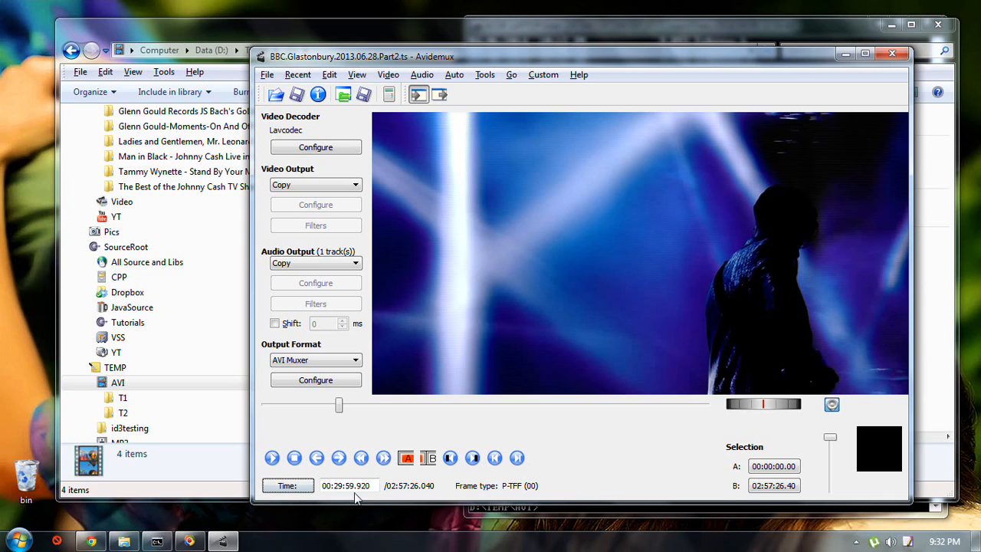
left_click(407, 459)
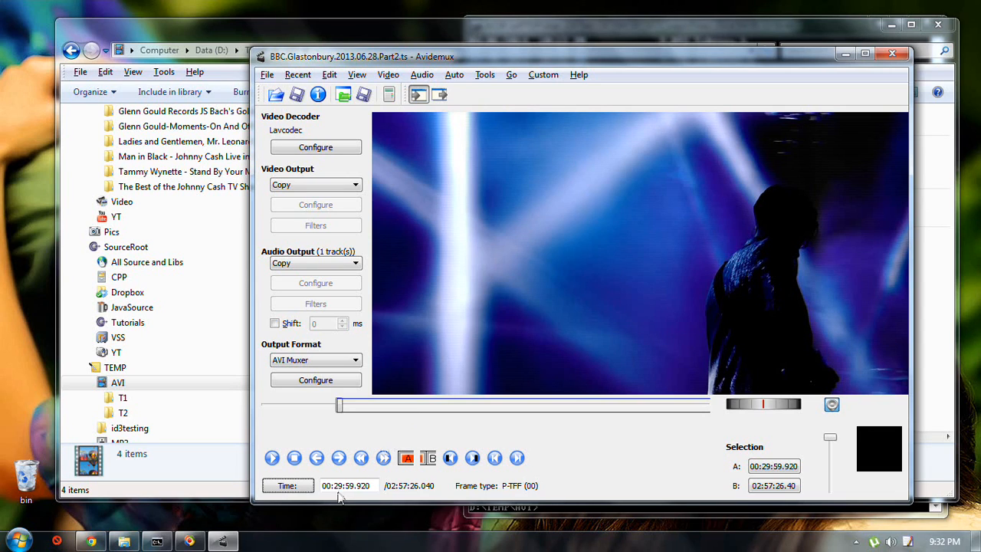
Go to the 1 h 00 m 0 s timestamp and set the selection's end marker B there.
left_click(288, 485)
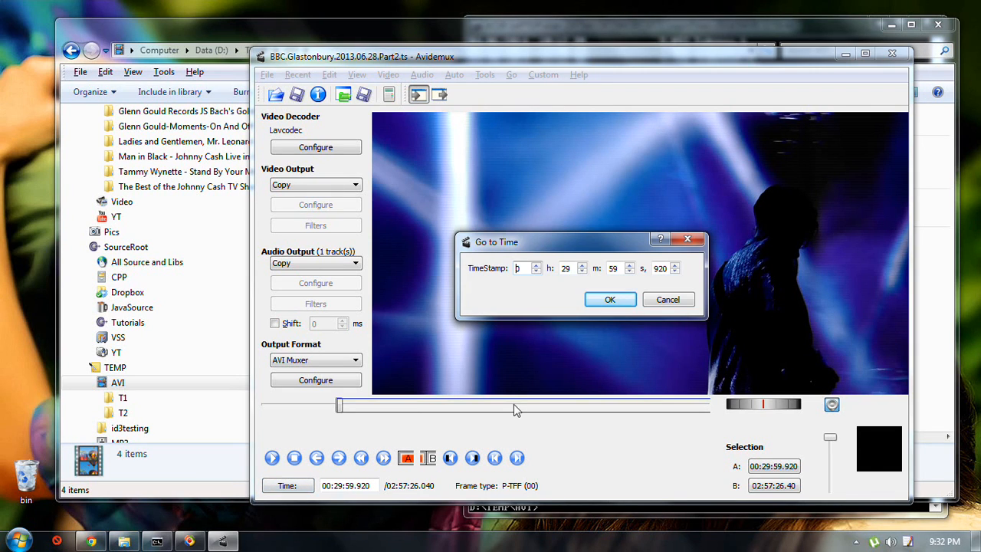
key("shift+Tab")
type("1")
key("Tab")
type("00")
key("Tab")
type("0")
key("Tab")
type("0")
key("Return")
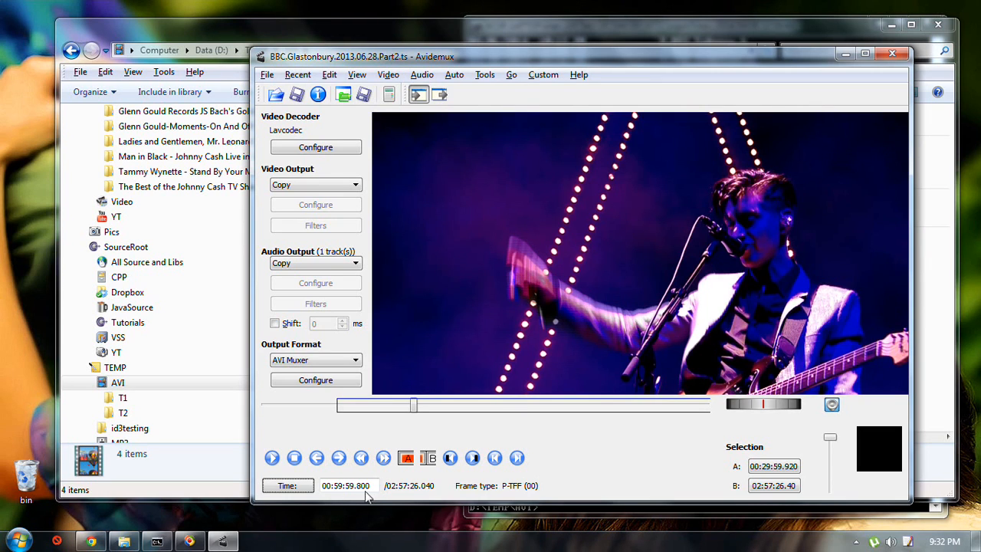
left_click(428, 458)
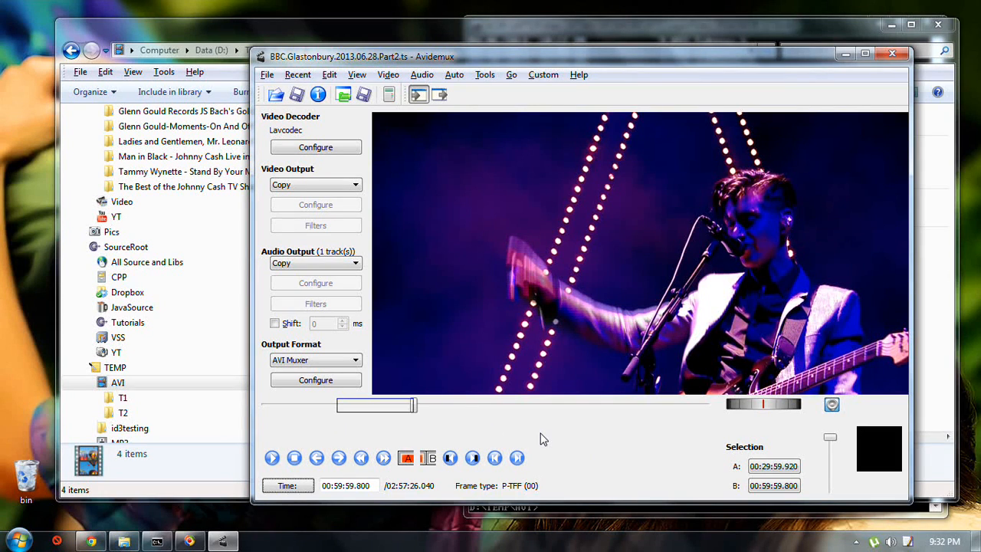
Save the selected chunk as T2.C2.avi in the AVI folder, with video and audio copied.
key("ctrl+s")
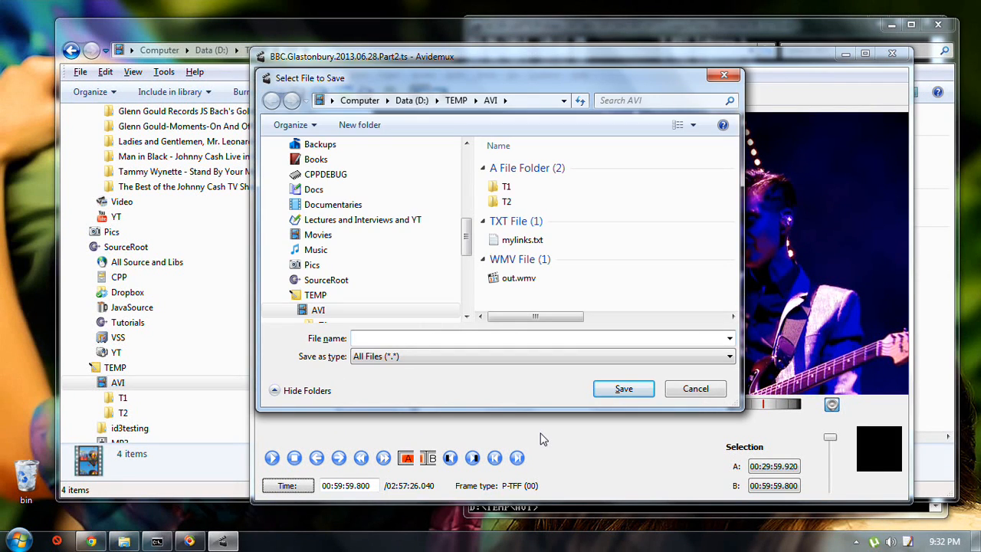
type("T")
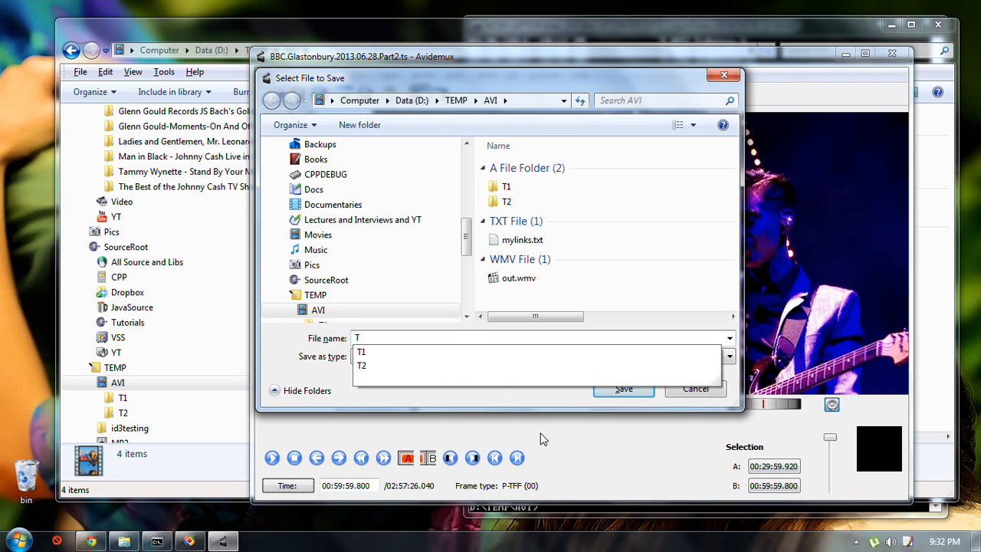
type("2.C2")
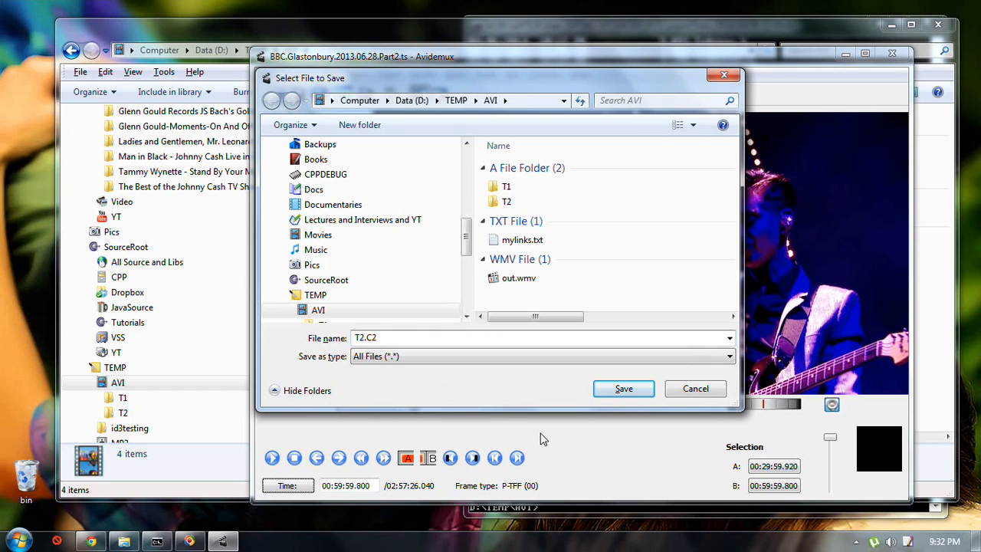
type(".avi")
key("Return")
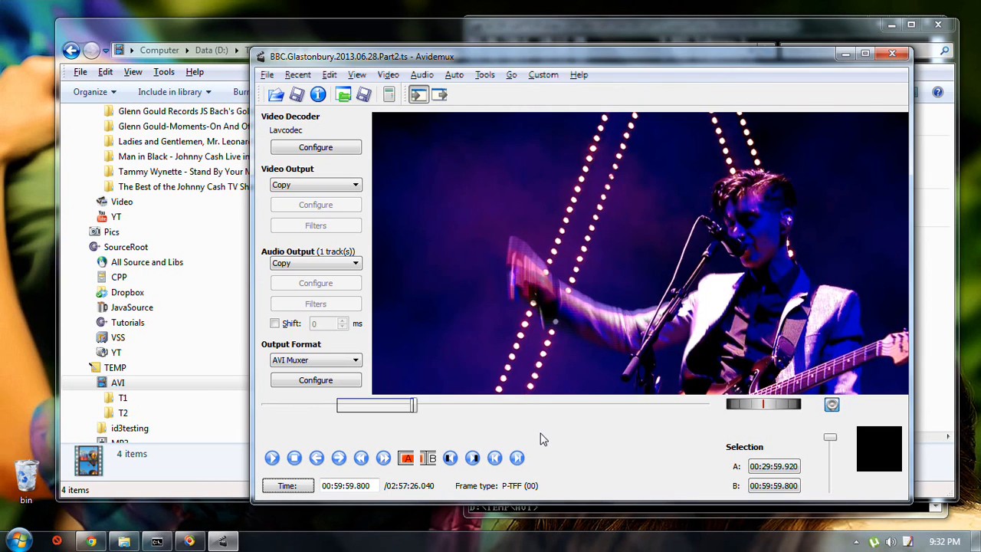